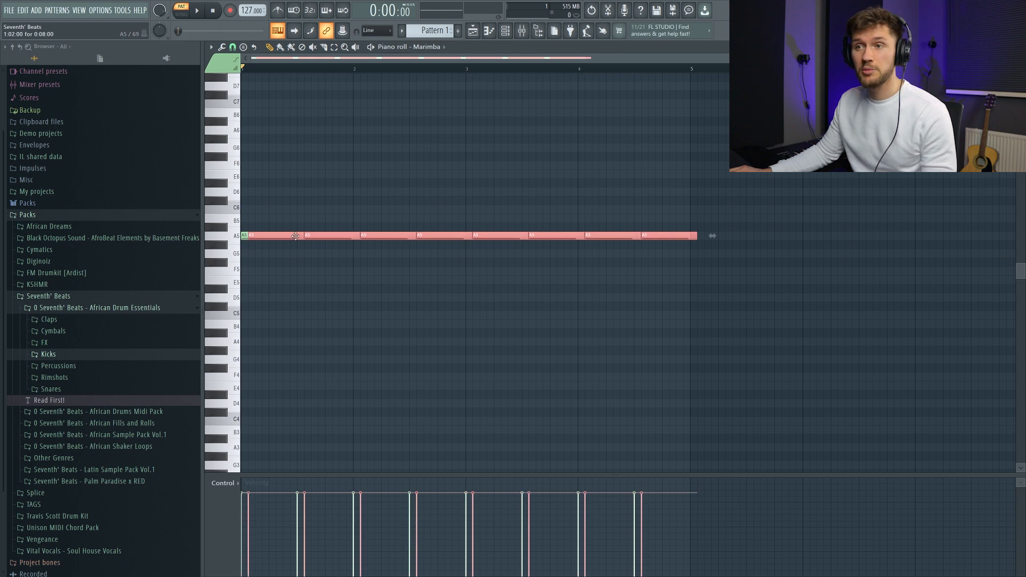
Step: Add D6 notes over bars 1 and 3 and D#6 notes over bars 2 and 4 above the A5 line, and play them
mouse_move(421, 191)
left_mouse_down()
mouse_move(408, 191)
mouse_move(426, 195)
mouse_move(426, 178)
left_mouse_up()
left_click_drag(592, 175, 674, 201)
left_click(664, 185)
right_click(666, 184)
left_click_drag(610, 183, 668, 182)
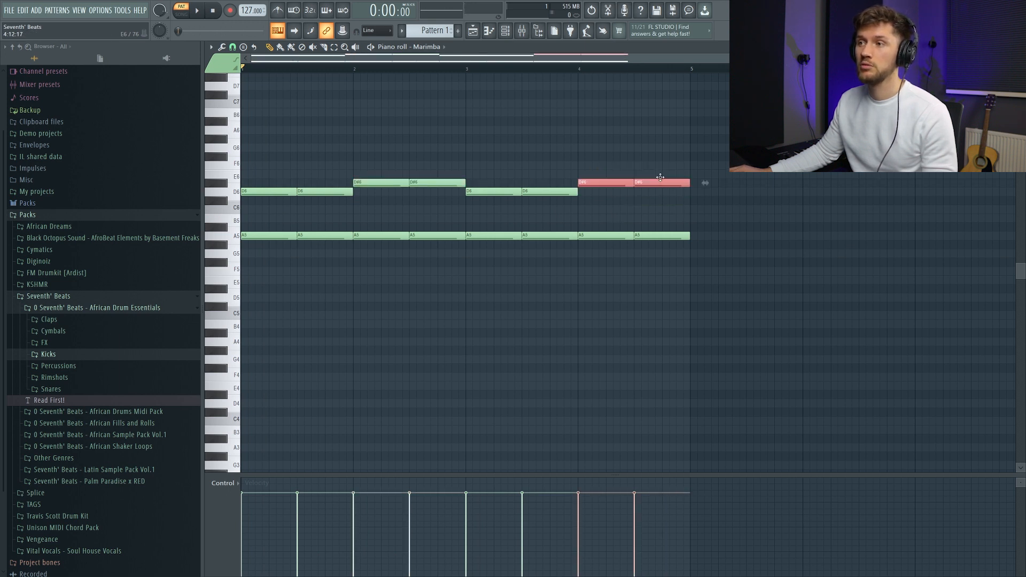
left_click(592, 141)
key("space")
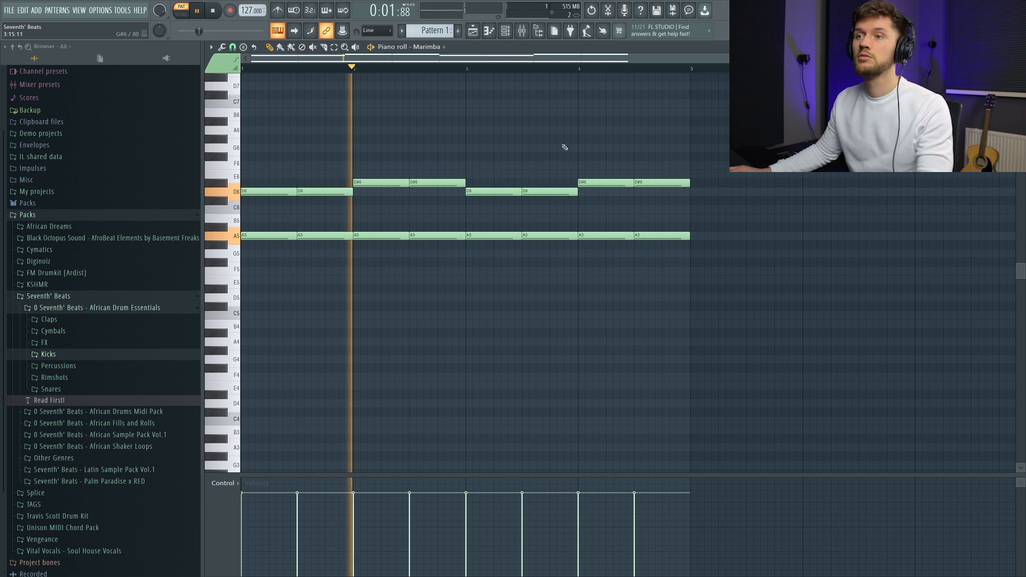
Step: Trim the start of all D6 and D#6 notes so each enters half a beat after its A5 note
left_click_drag(249, 164, 695, 216)
key("space")
left_click_drag(263, 192, 276, 192)
key("space")
left_click_drag(364, 194, 350, 197)
key("space")
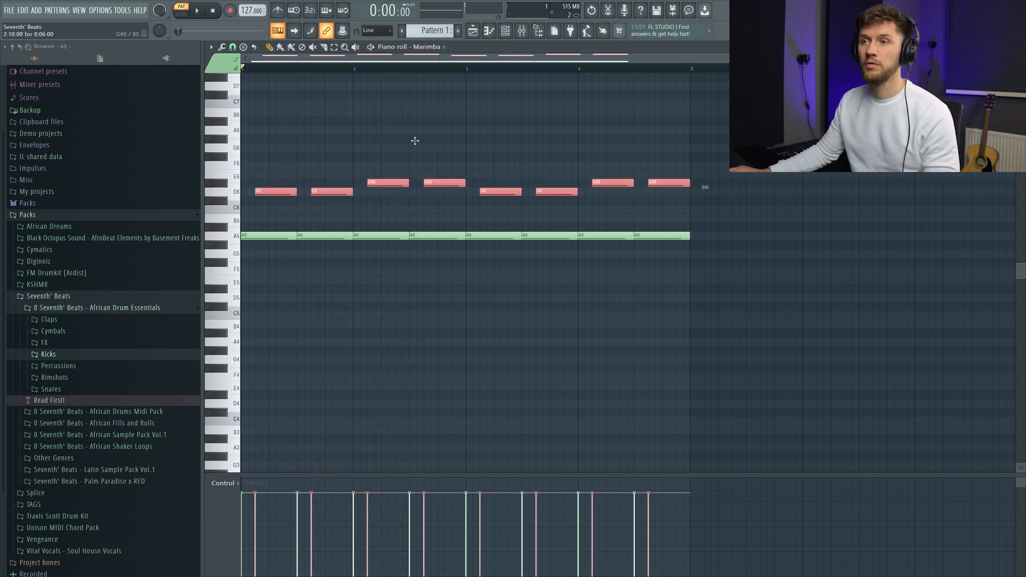
left_click(415, 142)
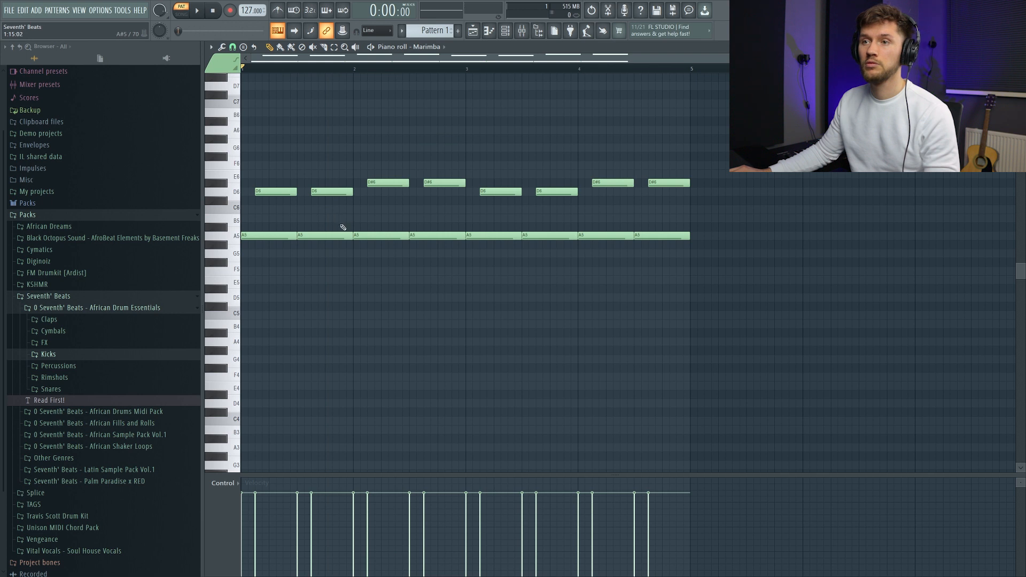
Step: Add a half-beat A#5 note at the end of bar 1 and a half-beat C6 note at the end of bar 2
left_click_drag(381, 228, 354, 229)
key("space")
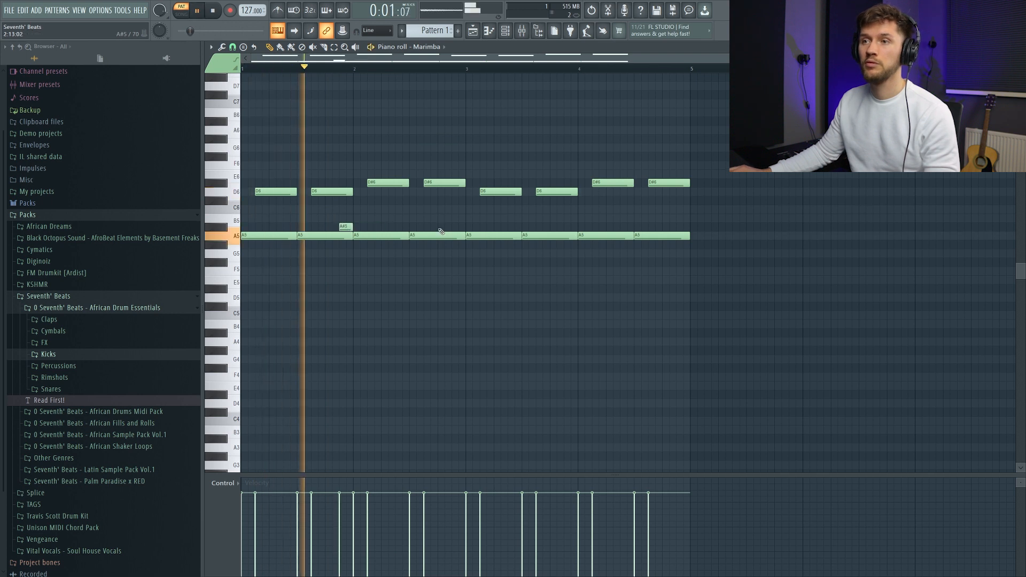
left_click(458, 209)
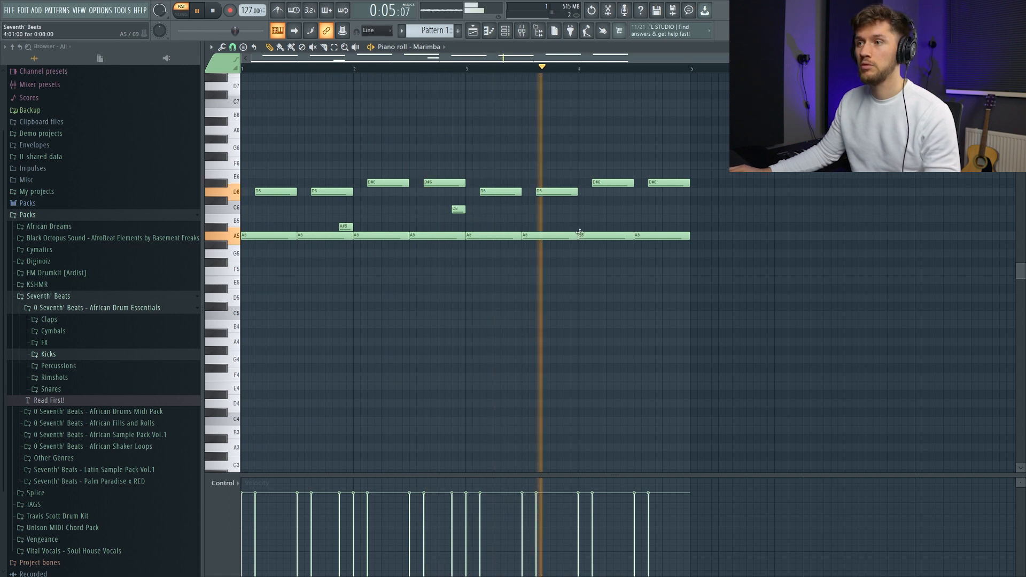
Step: Move the C6 note from bar 2 to A#5 at the end of bar 3, and add a half-beat C6 near the end of bar 4
key("space")
left_click_drag(458, 209, 571, 226)
key("space")
left_click(665, 209)
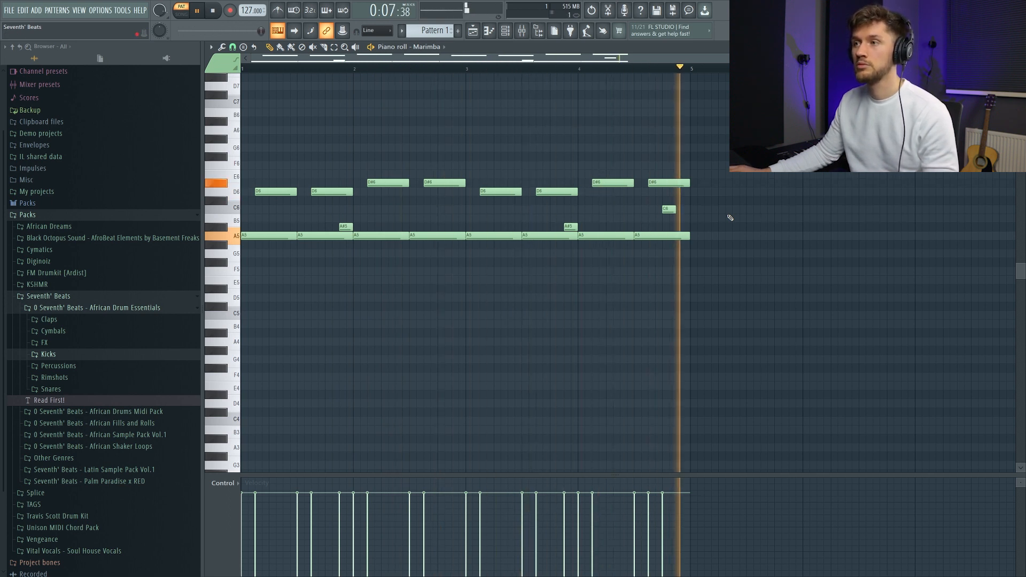
key("space")
Step: Add a second marimba channel and copy notes from the first two bars of the Marimba part into its piano roll
key("F6")
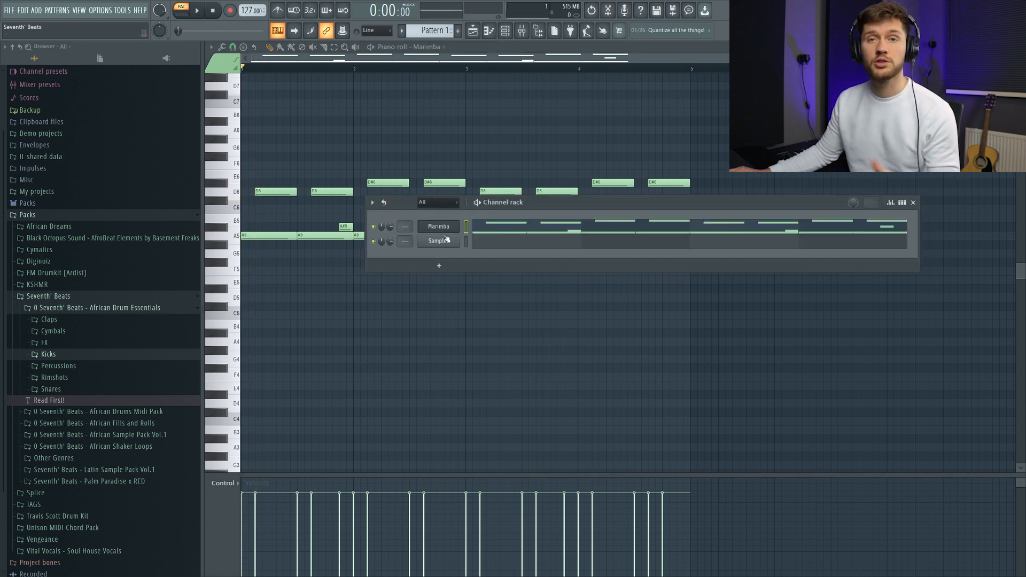
right_click(448, 240)
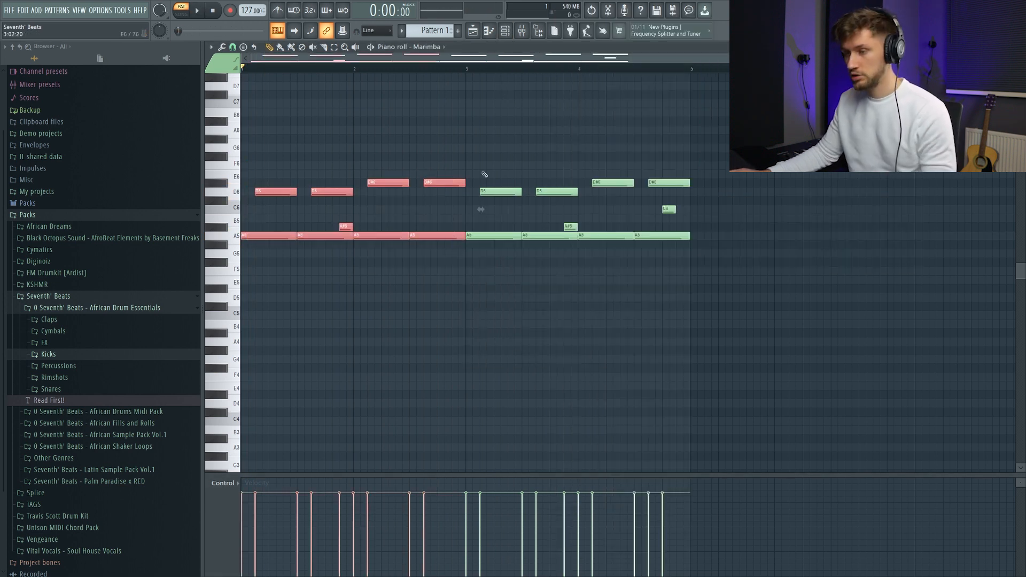
left_click(496, 35)
left_click(504, 241)
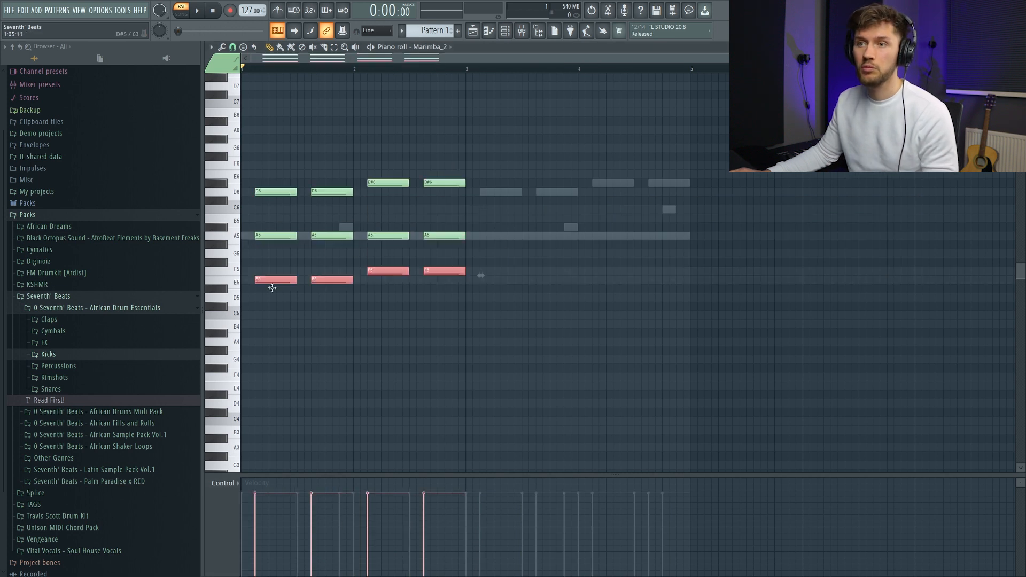
Step: Rework the Marimba_2 notes into alternating D5–A5–F#6 and D#5–A#5–G6 chords across four bars, and play them
key("space")
left_click_drag(273, 279, 273, 270)
key("space")
key("space")
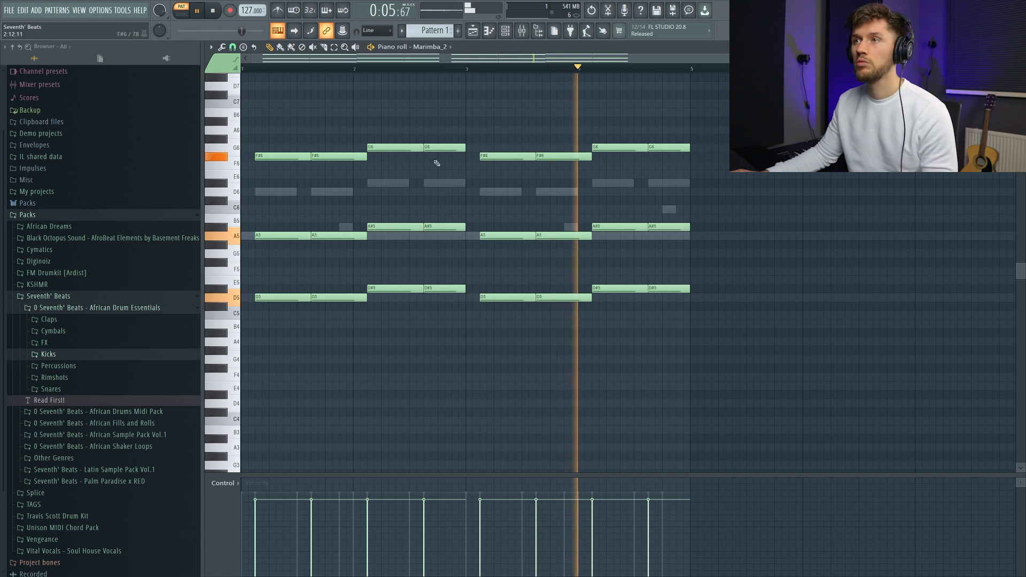
Step: Stop playback and replace the empty Sampler channel with a Bell instrument
left_click(506, 31)
key("space")
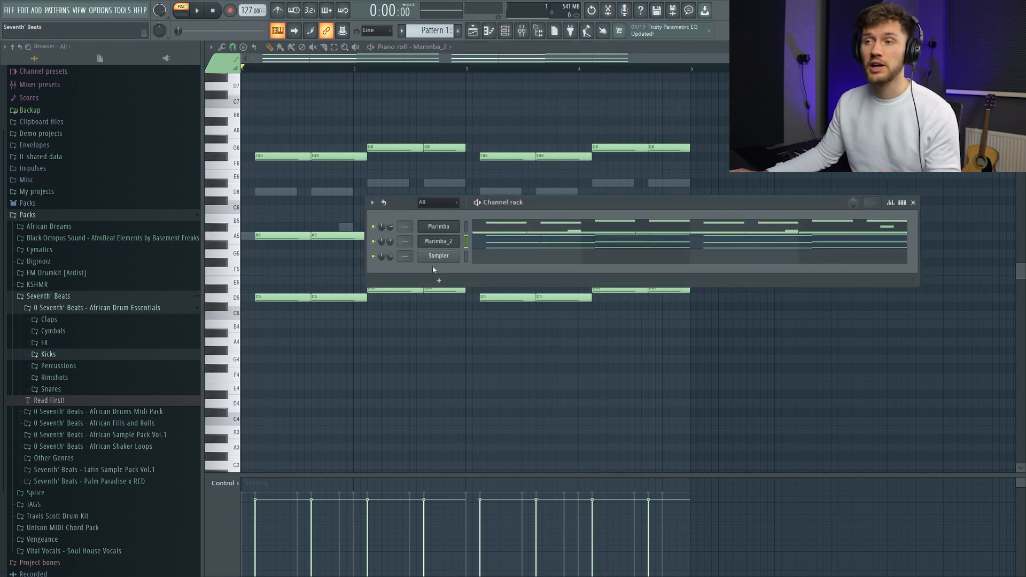
right_click(436, 256)
left_click(504, 330)
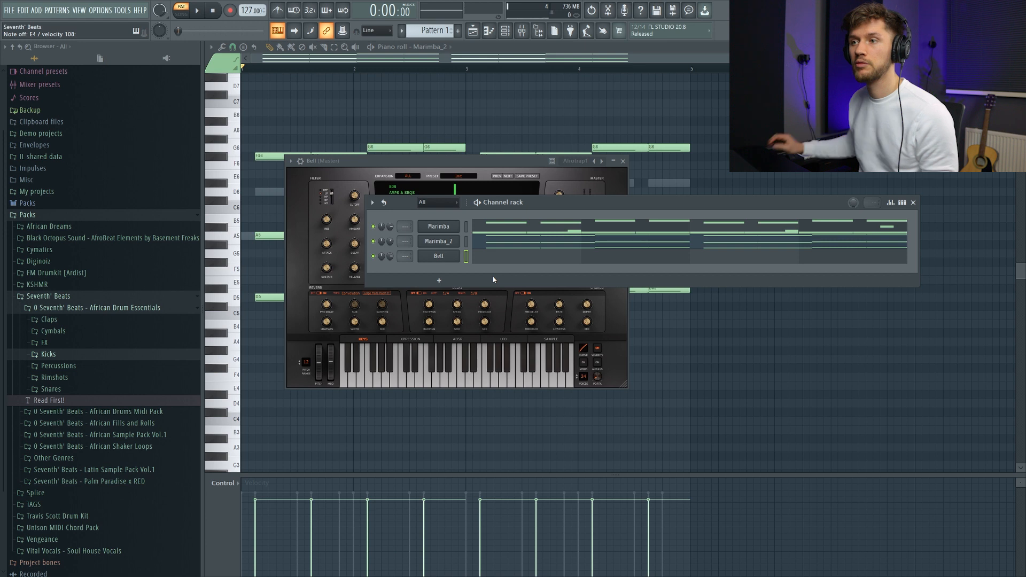
Step: Copy the Marimba_2 chords into the Bell channel and lower their top notes two octaves to F#4 and G4
left_click_drag(1012, 122, 260, 348)
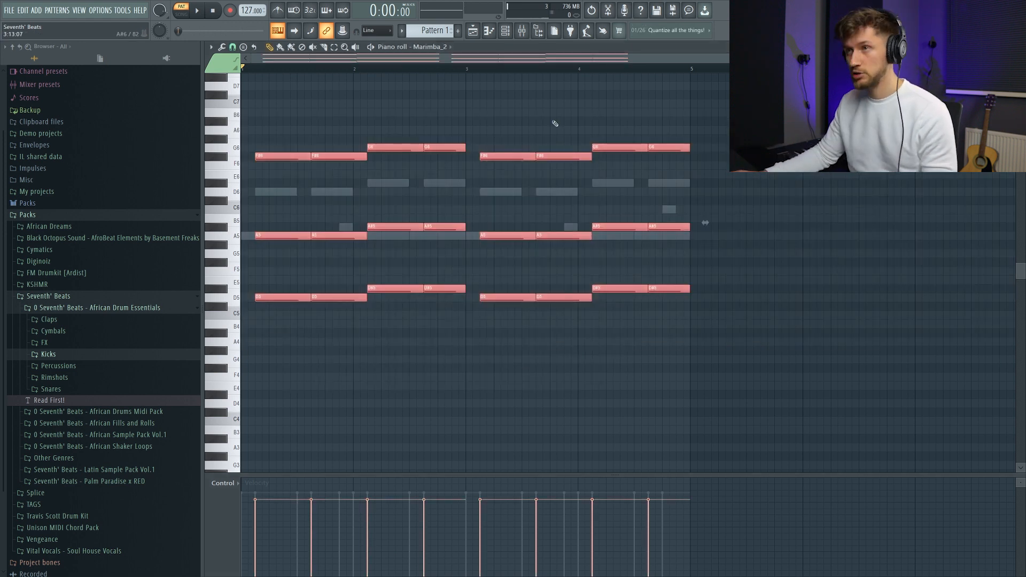
left_click(505, 31)
left_click(526, 256)
key("ctrl+v")
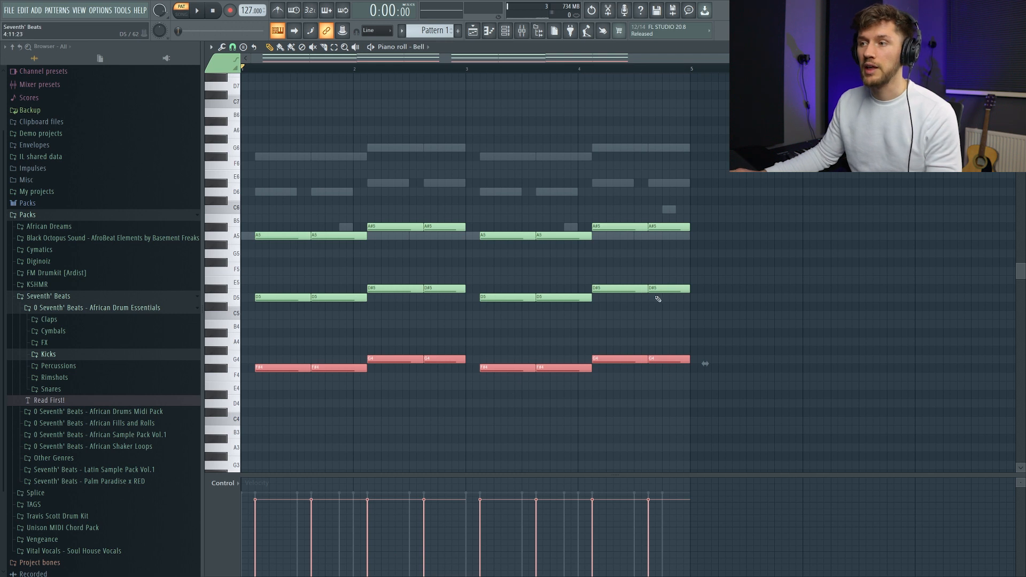
Step: Play the pattern and set the Bell channel's volume to 68%
key("space")
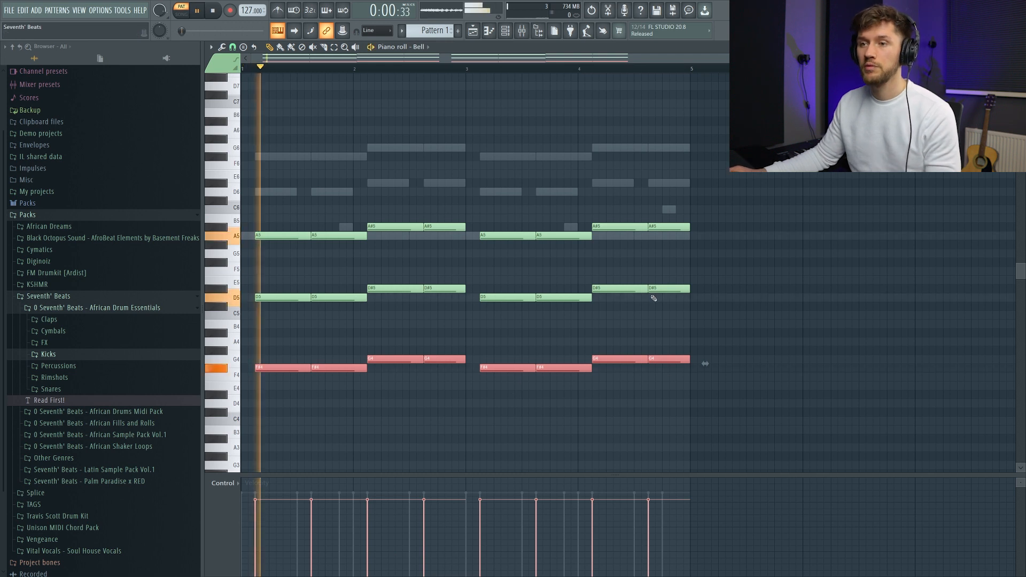
key("F6")
left_click_drag(390, 256, 390, 261)
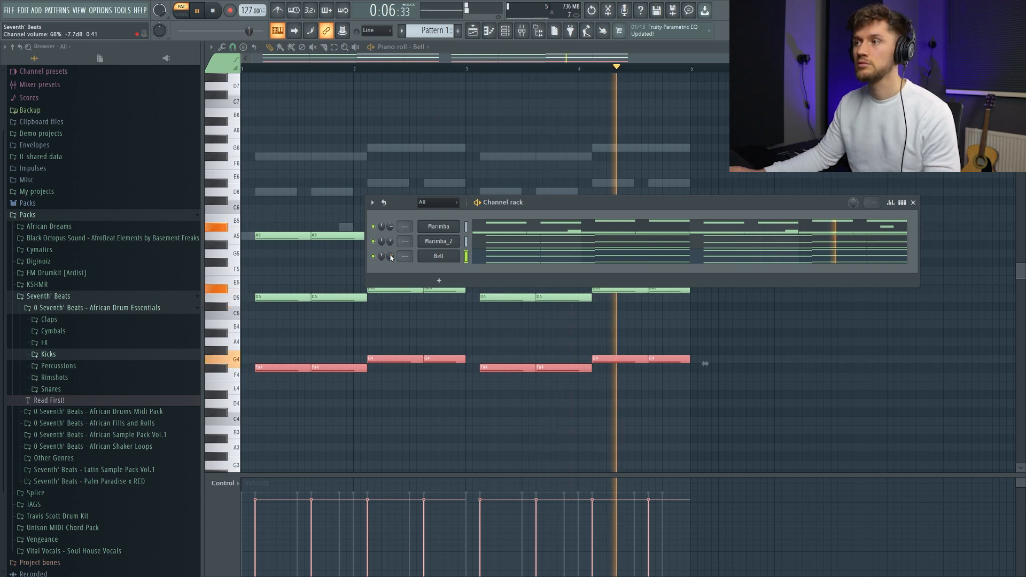
key("space")
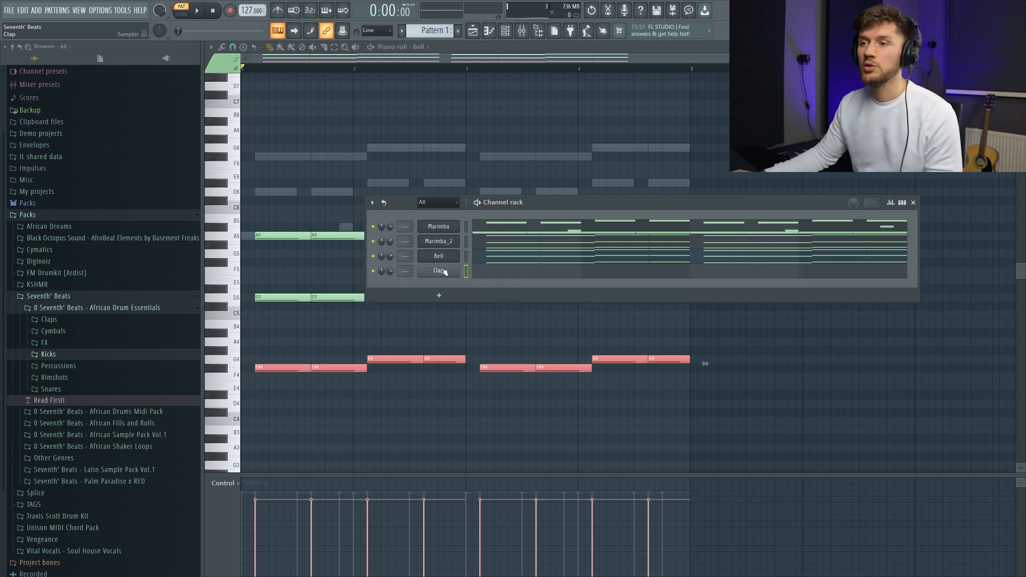
Step: Check the newly loaded Clap sample and place the first clap hits on C5 in bar 1 of its piano roll
left_click(441, 271)
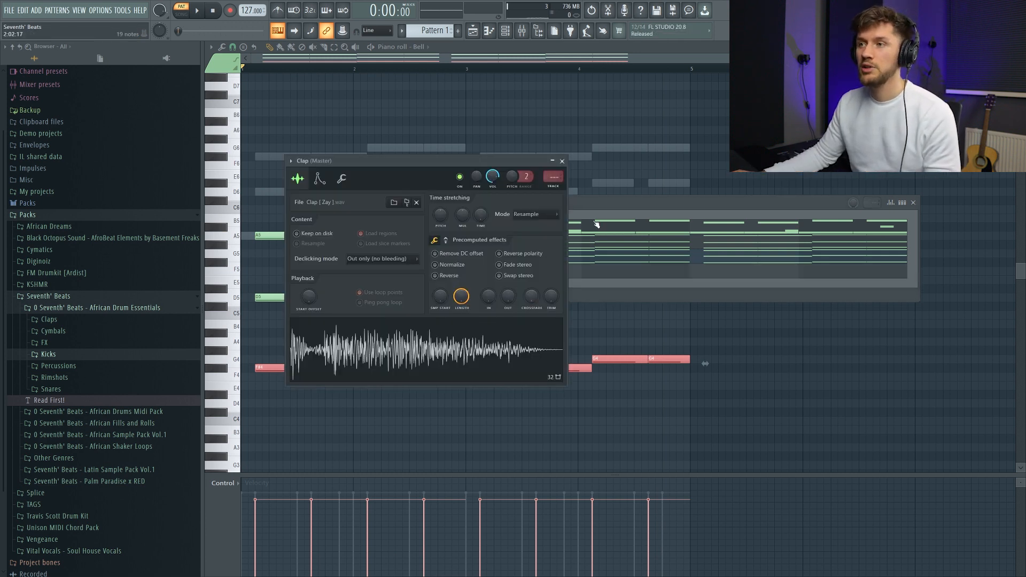
left_click(597, 224)
left_click(542, 276)
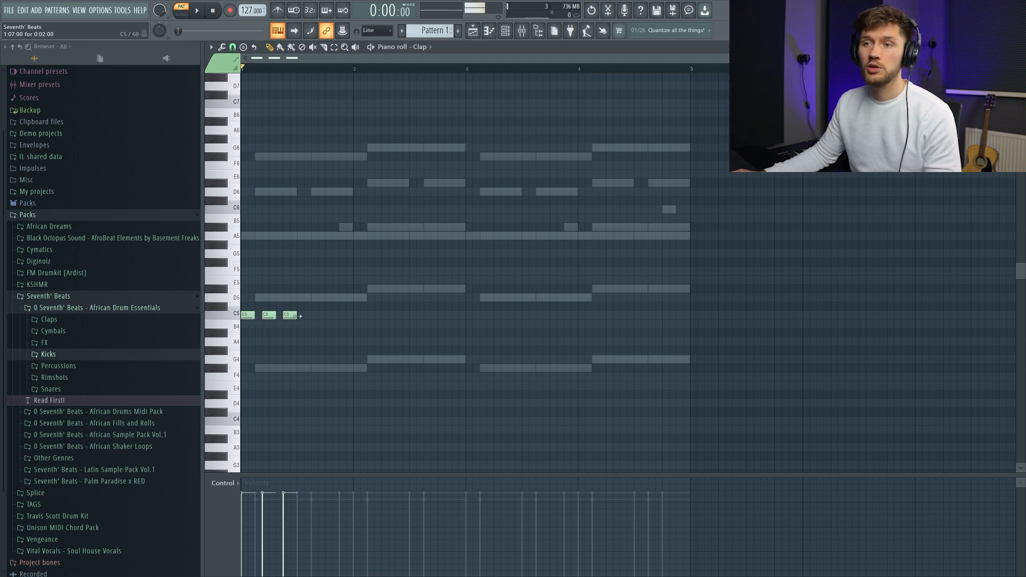
Step: Duplicate the five-hit clap pattern across four bars, align the second half to the start of bar 3, and play it
key("ctrl+a")
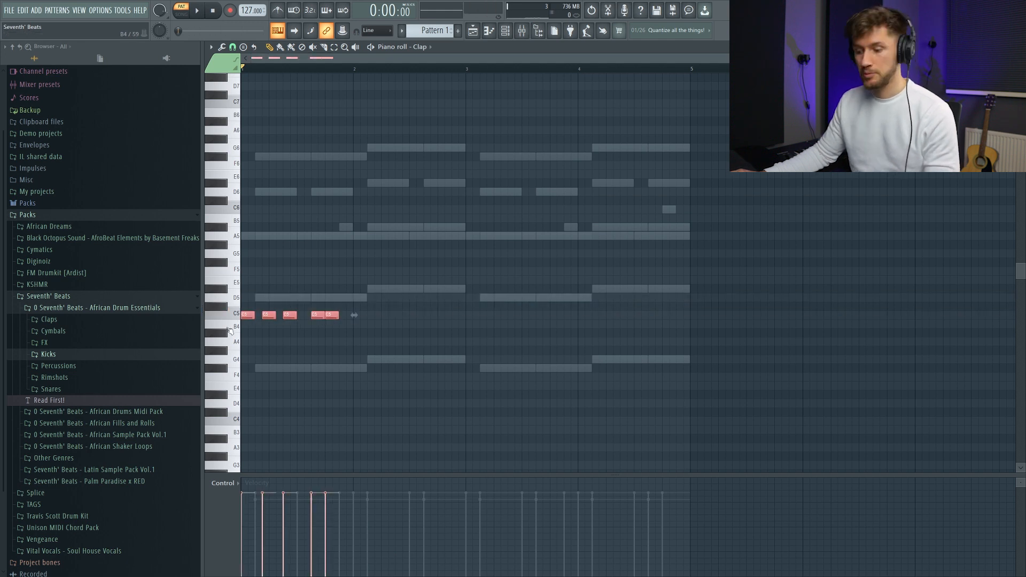
key("ctrl+b")
key("ctrl+a")
key("ctrl+b")
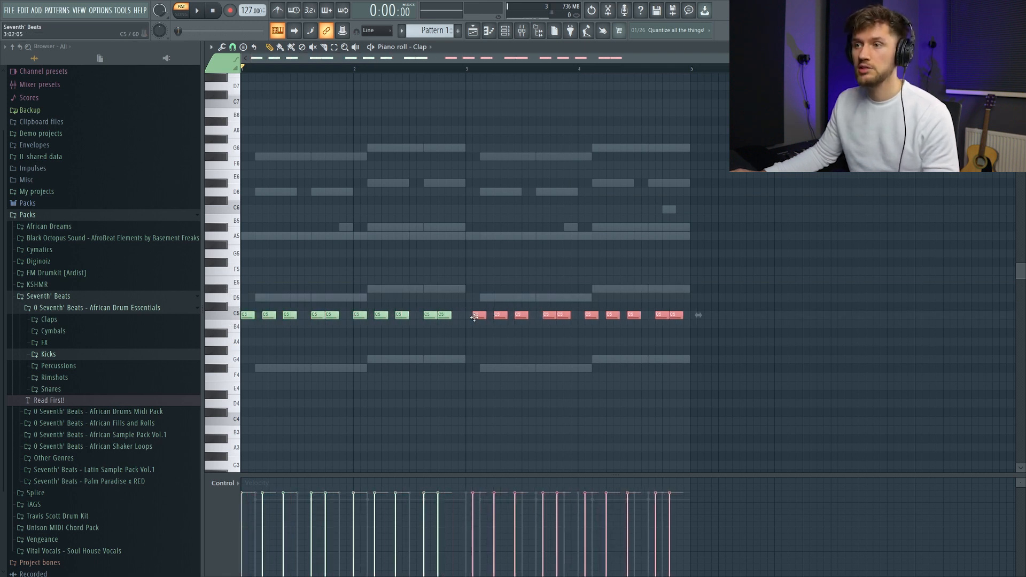
key("shift+Left")
key("space")
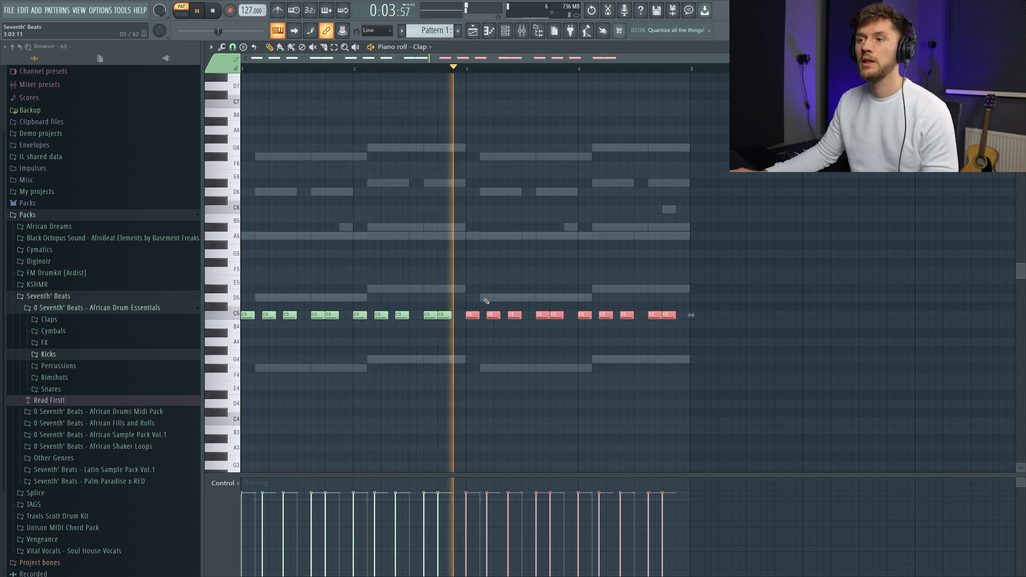
Step: Add a Kick channel with the Lay Up kick sample and place a C5 kick on each beat of bar 1
key("F6")
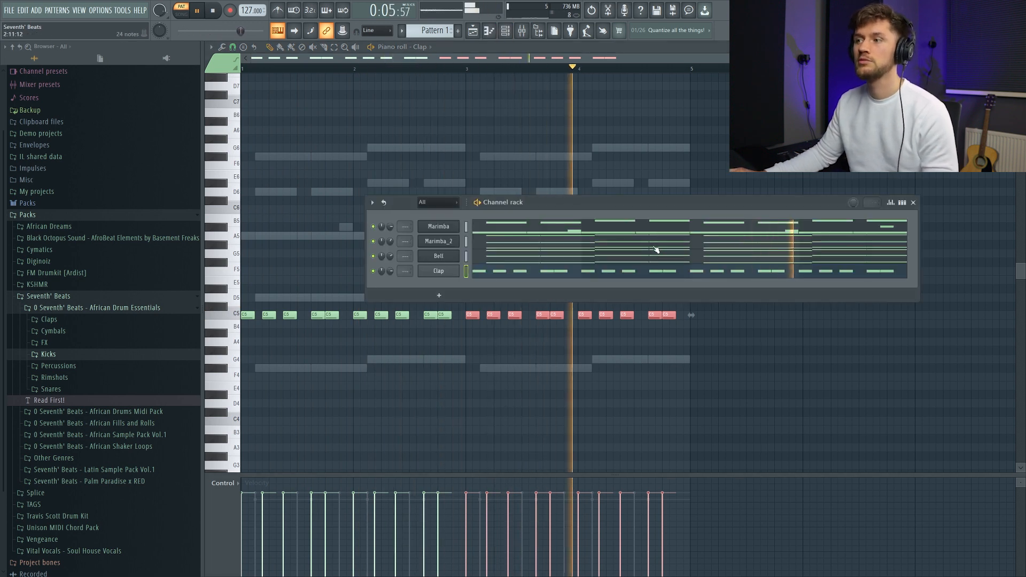
left_click_drag(656, 251, 595, 215)
key("space")
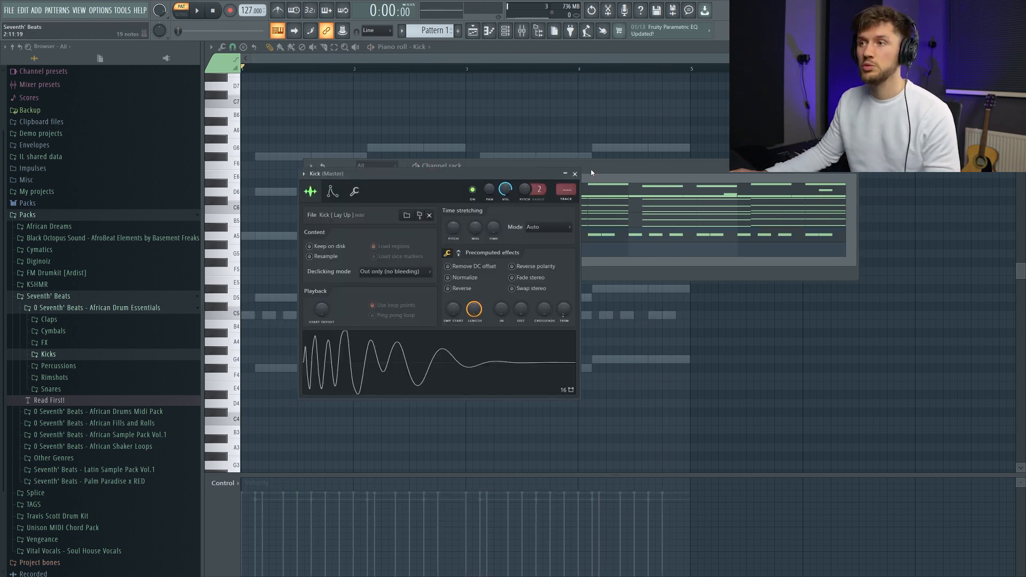
left_click(575, 174)
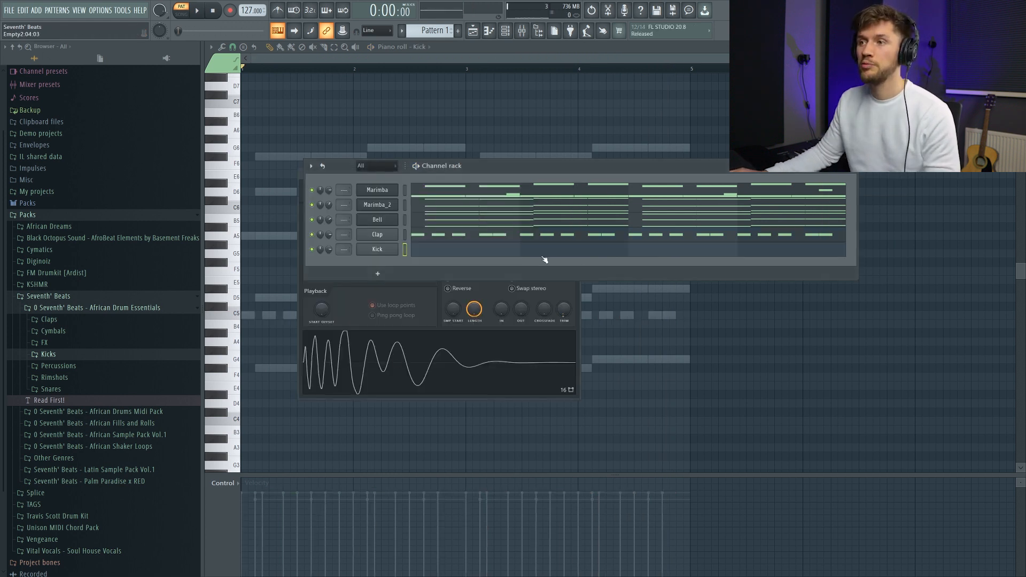
key("F6")
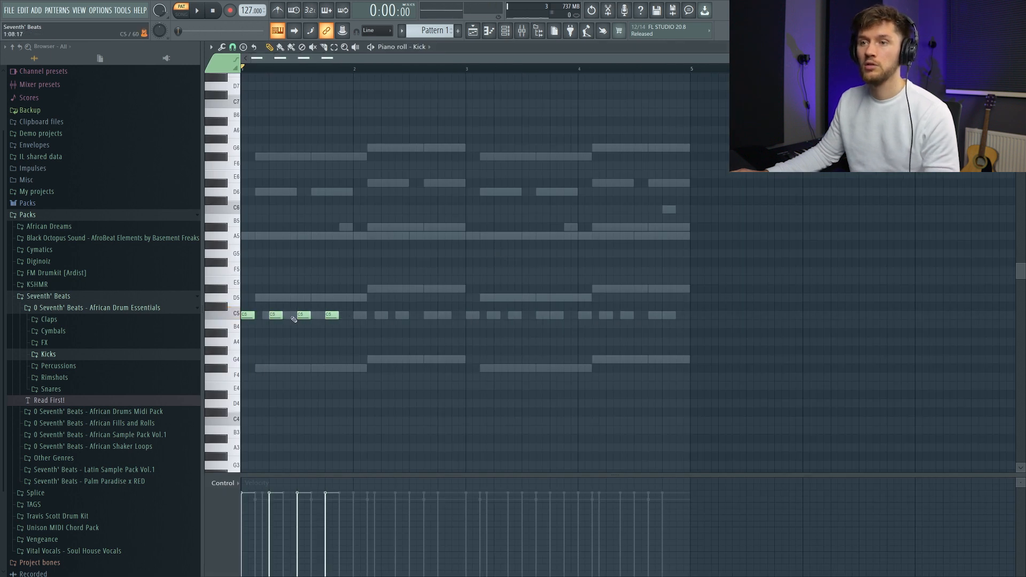
Step: Extend the kick pattern to bar 2 with an extra hit before beat 4, and duplicate it through bar 4 with an added final hit
key("ctrl+b")
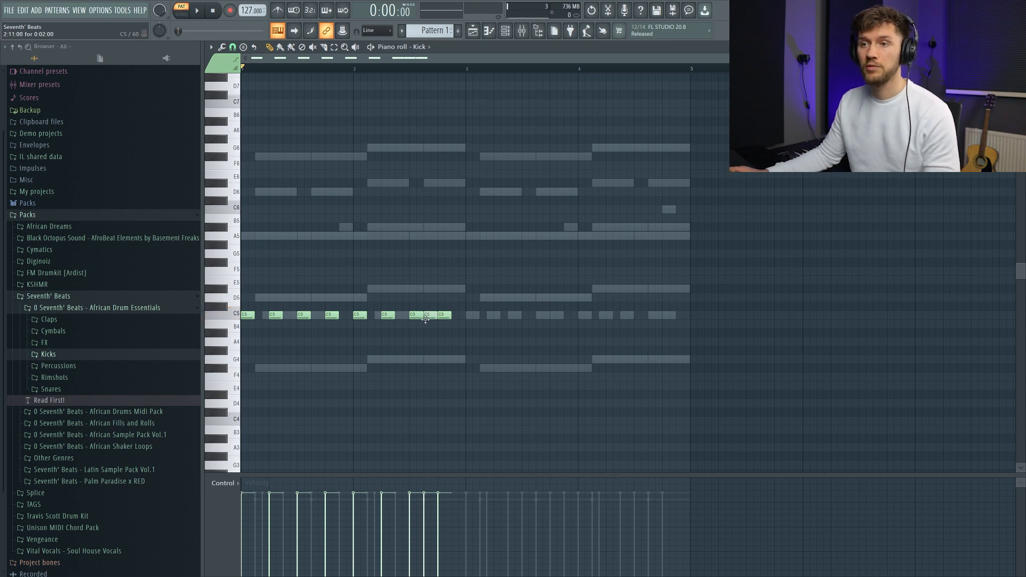
key("space")
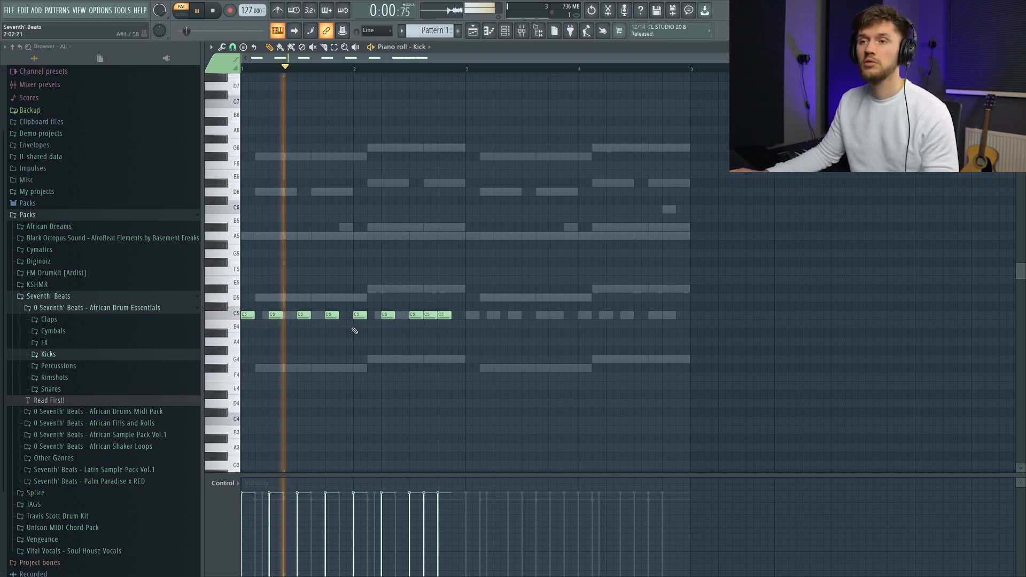
key("ctrl+a")
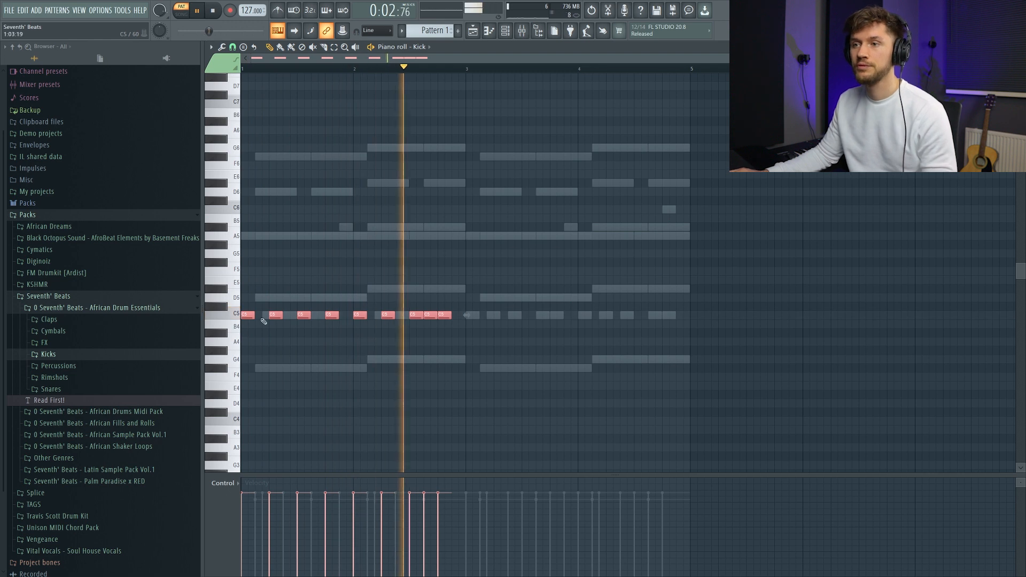
key("space")
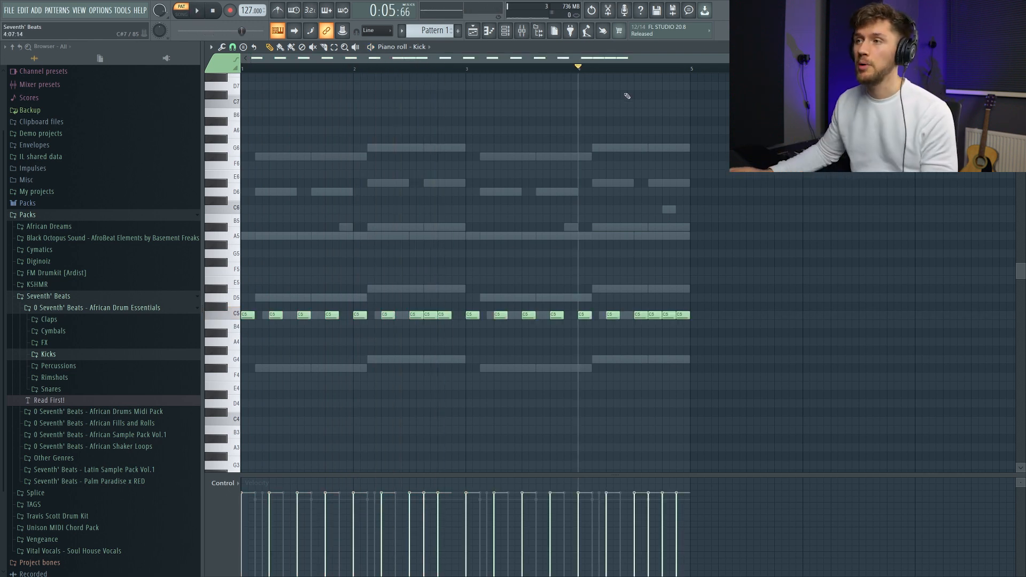
Step: Play back from the start of bar 4 and refine the kick fill at its end, nudging the fill's second hit slightly earlier
mouse_move(579, 67)
left_mouse_down()
mouse_move(679, 76)
mouse_move(580, 72)
left_mouse_up()
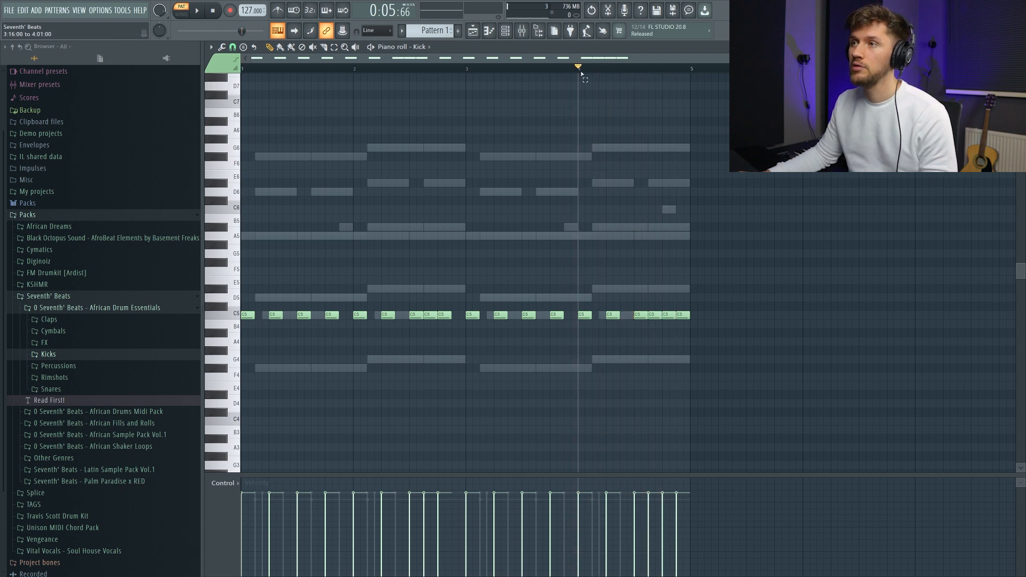
key("space")
left_click(657, 316)
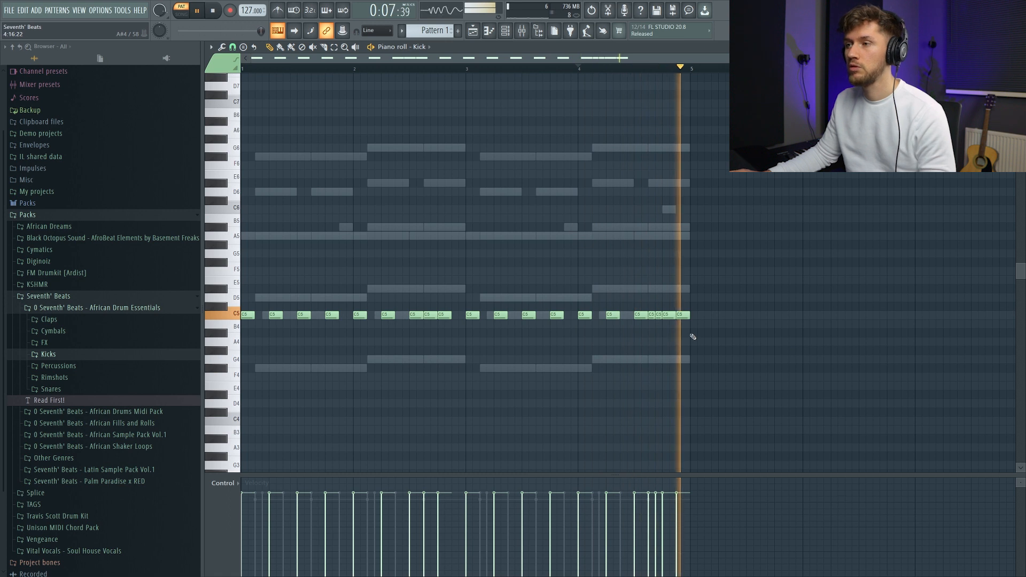
key("space")
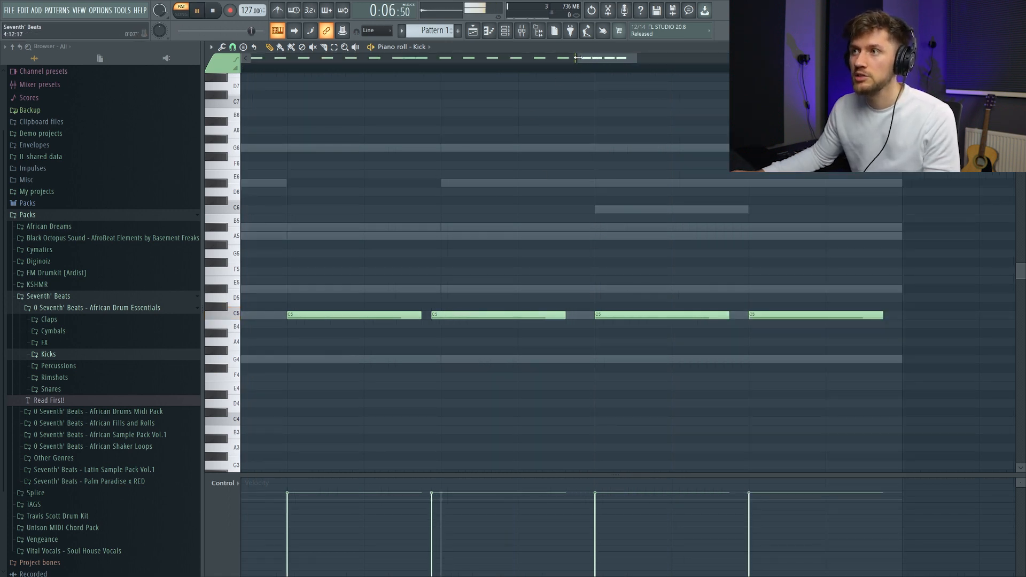
key("space")
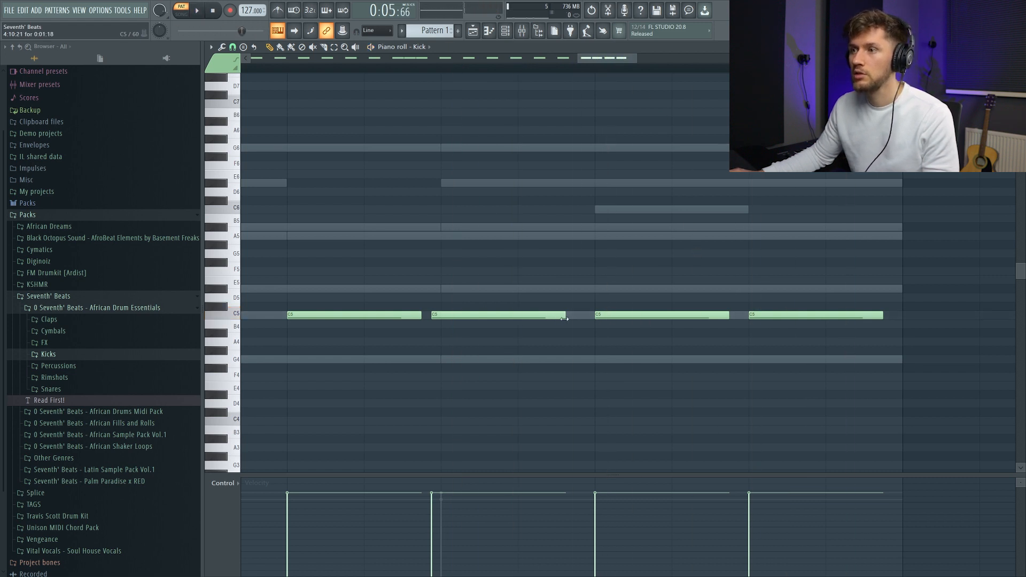
Step: Add an extra kick between the second and third hits of the bar 4 fill, adjust its length, and play it back
left_click(517, 316)
left_click_drag(566, 320, 571, 310)
key("space")
key("space")
key("space")
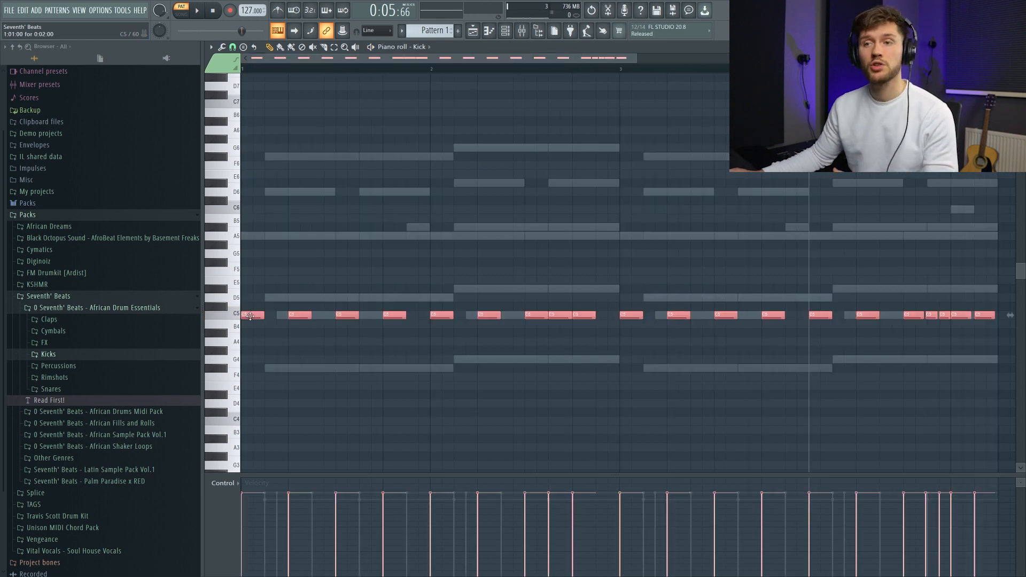
Step: Transpose the entire four-bar kick pattern down from C5 to A#4 and play it back
left_click_drag(250, 316, 256, 327)
key("space")
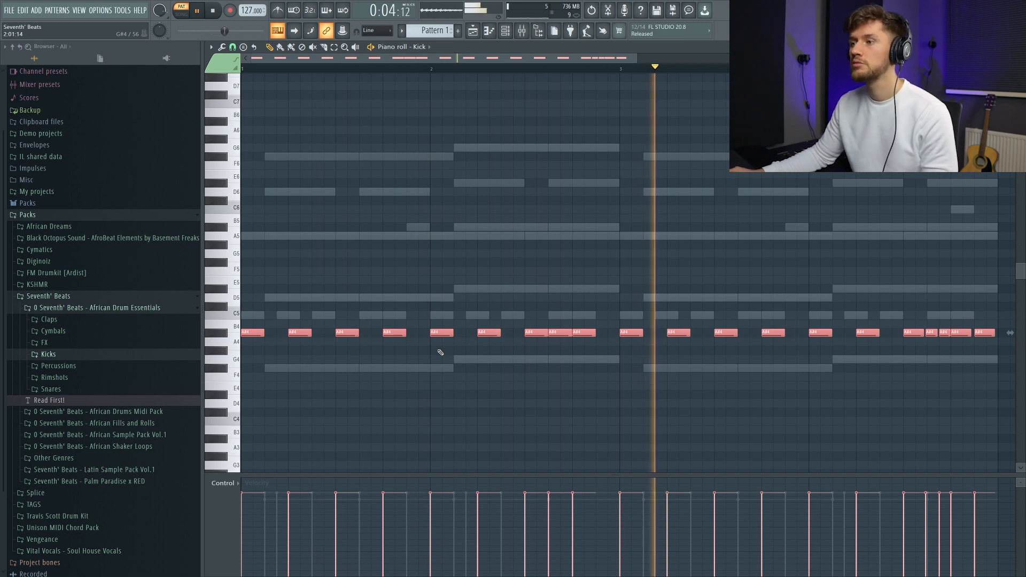
left_click_drag(638, 57, 674, 58)
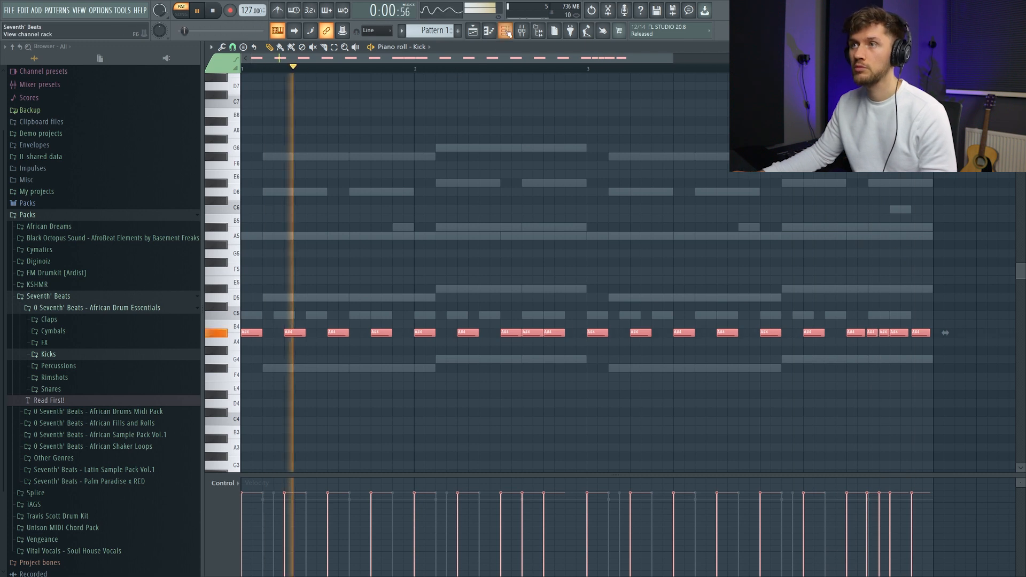
Step: Check the samples loaded in the Crash and Open Hat channels
key("F6")
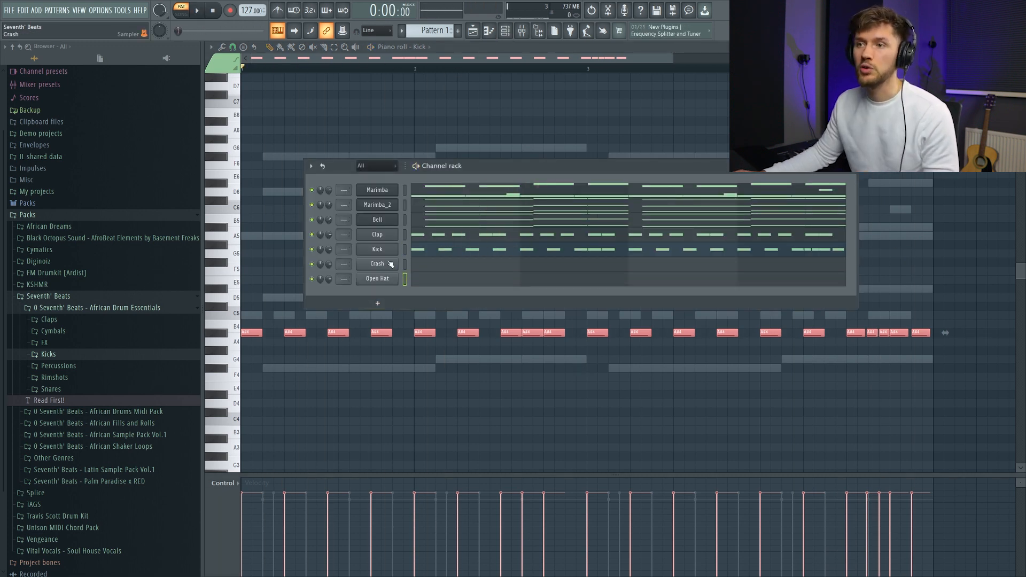
left_click(389, 264)
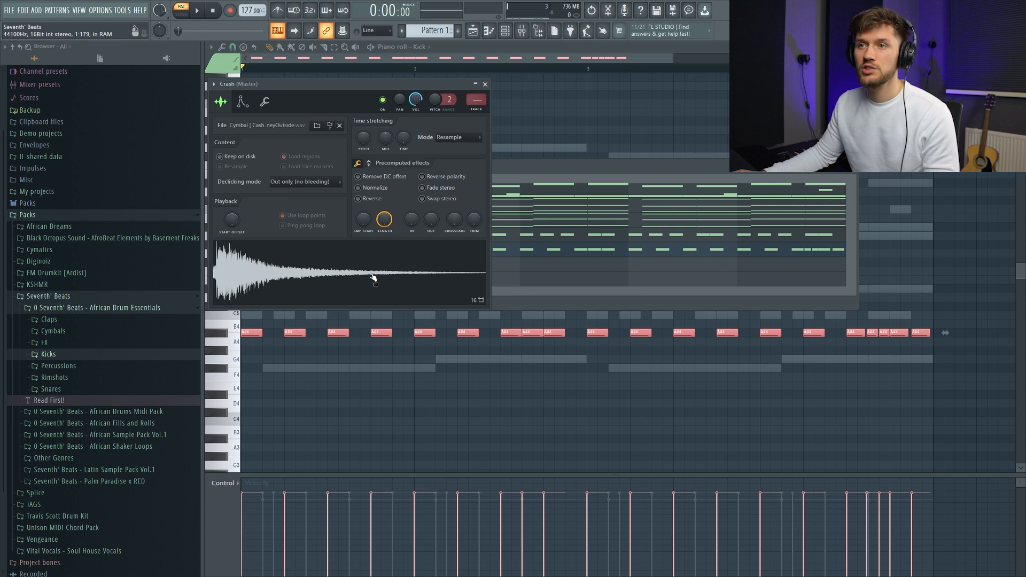
left_click(506, 172)
left_click(389, 279)
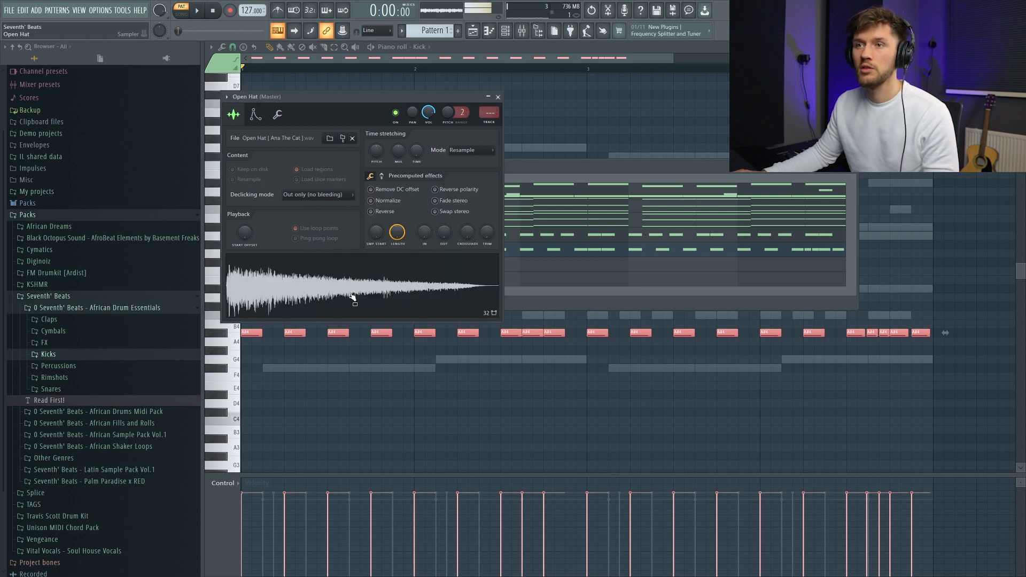
left_click(545, 179)
Step: Place a C5 crash hit at the start of bar 1 and set the Crash channel's volume to about 54%
left_click(451, 260)
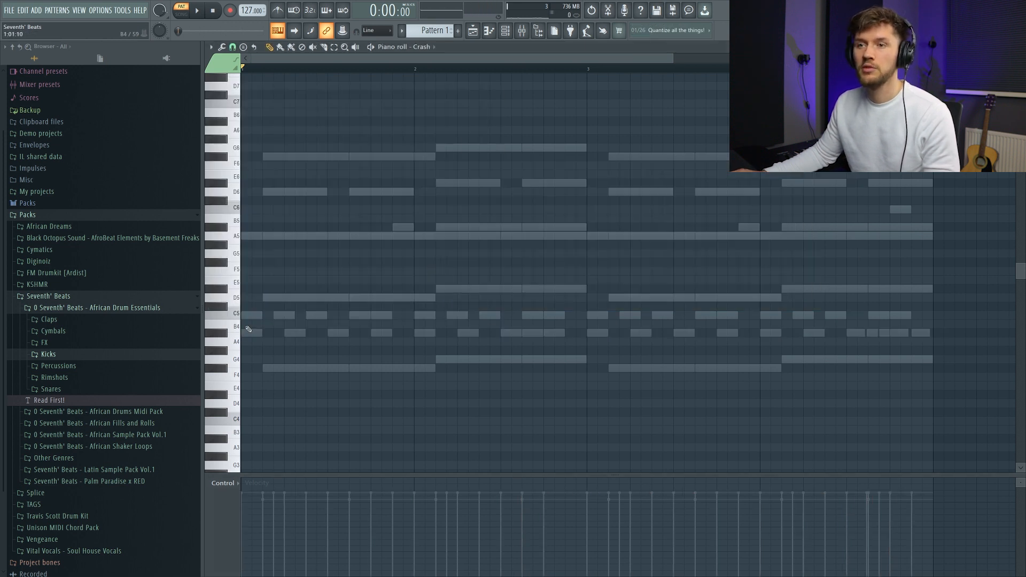
left_click_drag(250, 316, 261, 316)
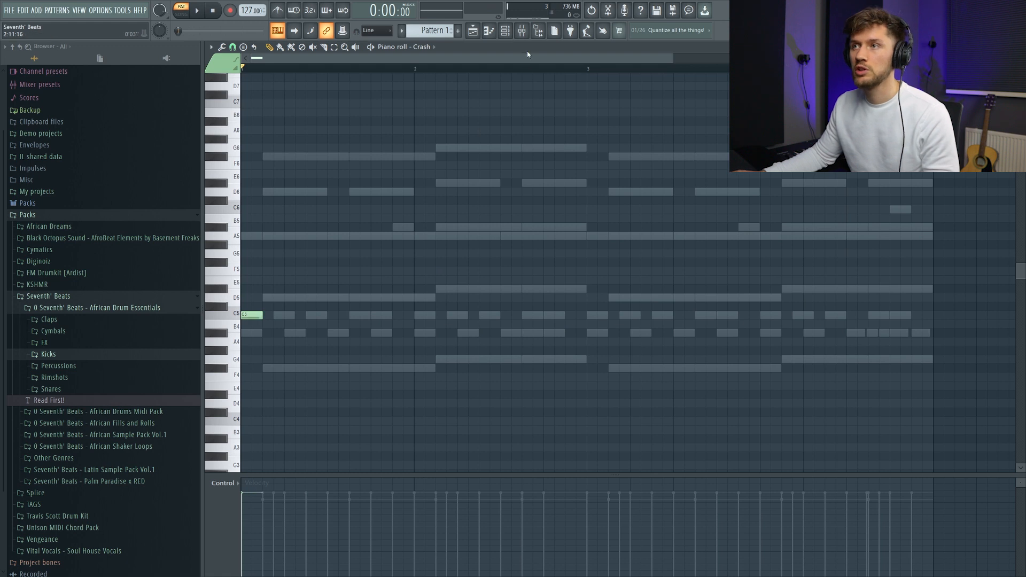
left_click(505, 31)
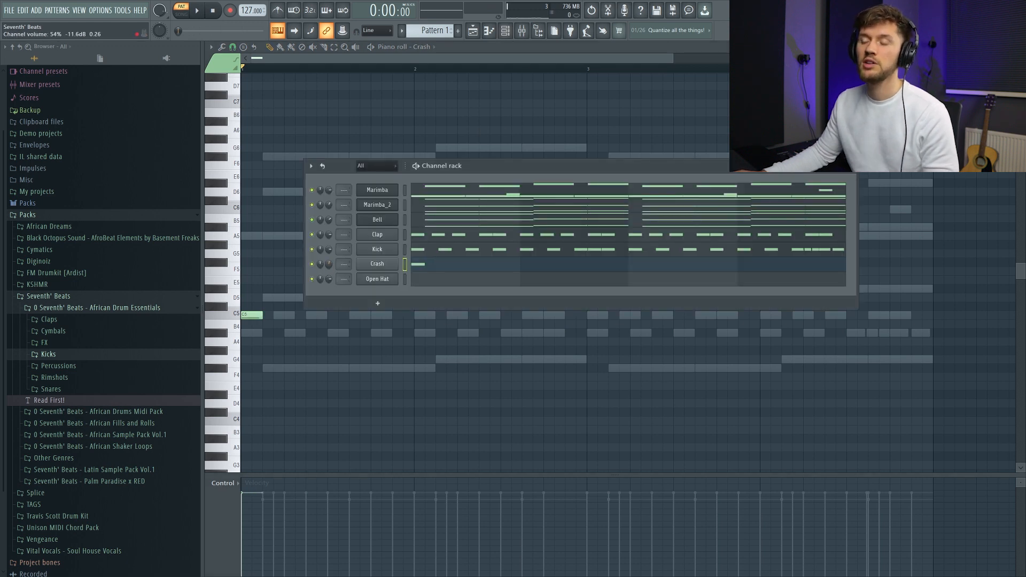
key("space")
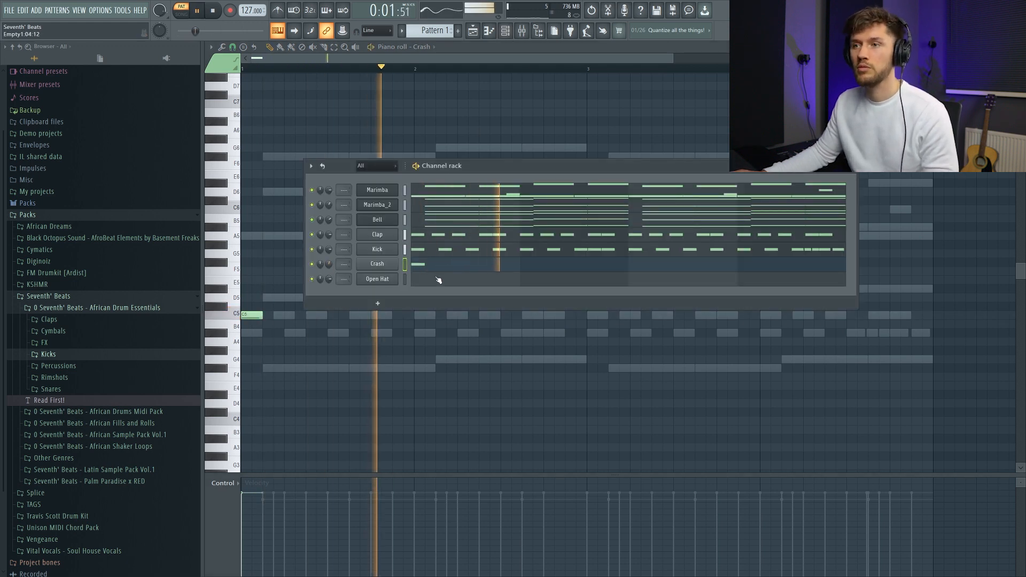
Step: Place C5 open hats on the offbeats after beats 2, 3 and 4, and repeat them across all four bars
left_click(438, 279)
key("space")
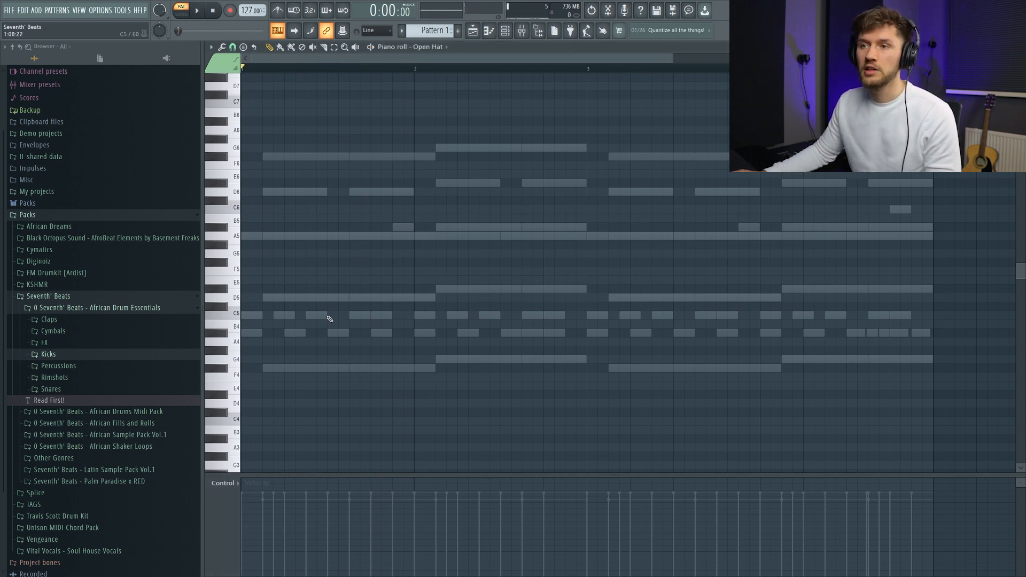
left_click(353, 317)
left_click(398, 317)
key("space")
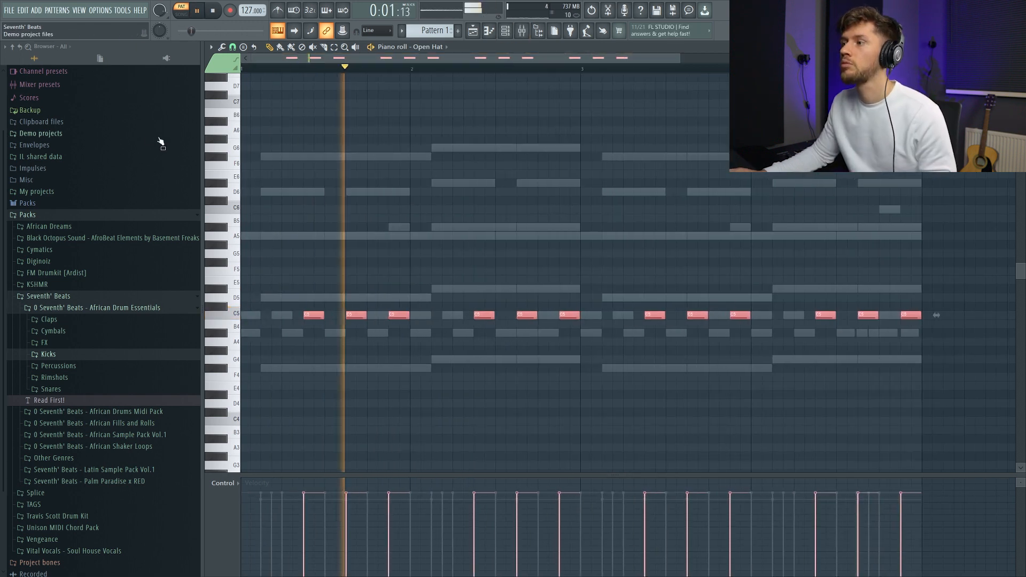
Step: Set the Open Hat channel's volume to about 38% while the beat plays, and stop playback
left_click(788, 262, "ctrl")
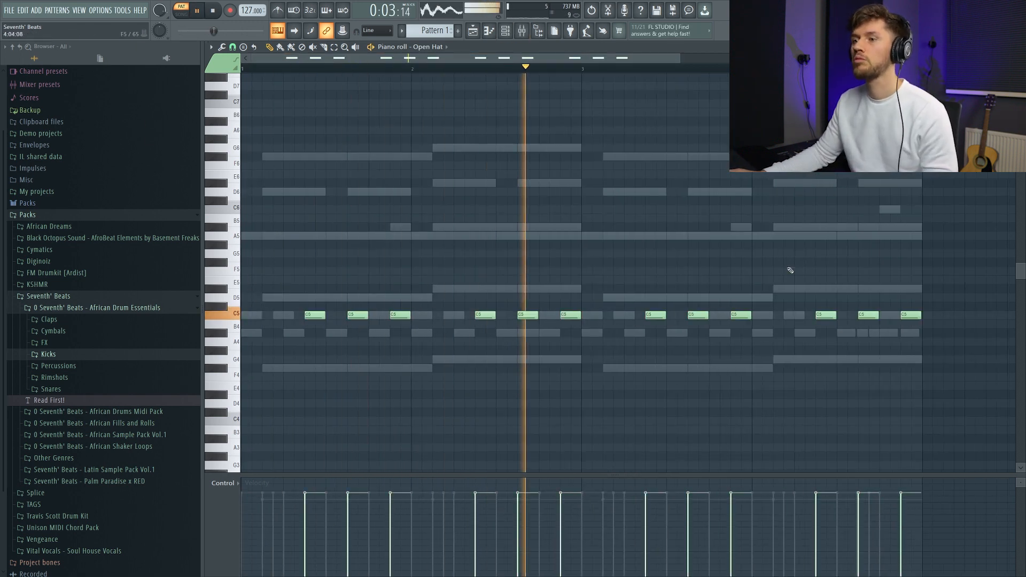
left_click(505, 32)
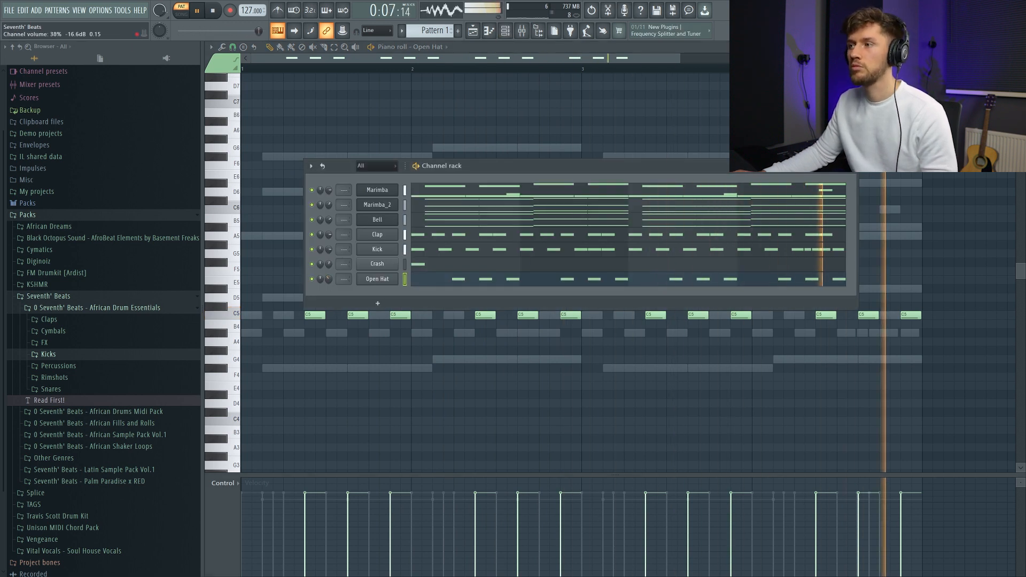
key("space")
Step: Add an 808 channel with the Kno Sum sample and detect the sample's pitch regions in Edison
left_click_drag(443, 289, 427, 314)
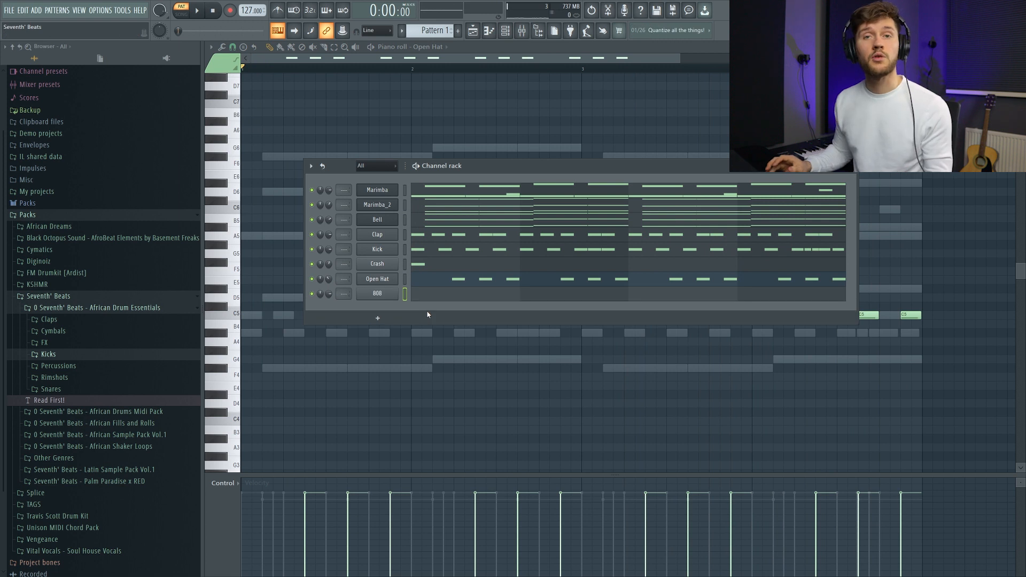
left_click(381, 295)
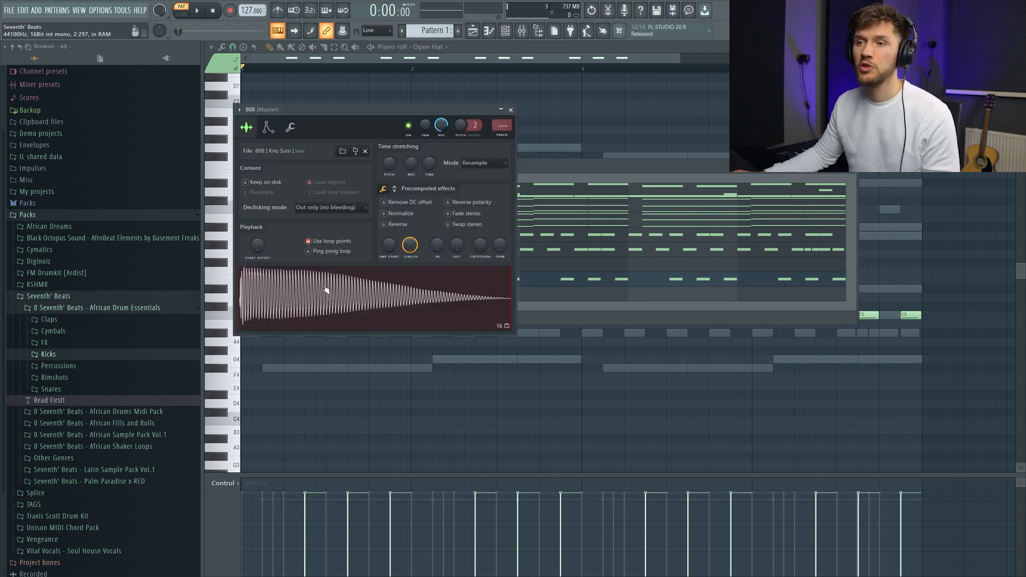
left_click(399, 325)
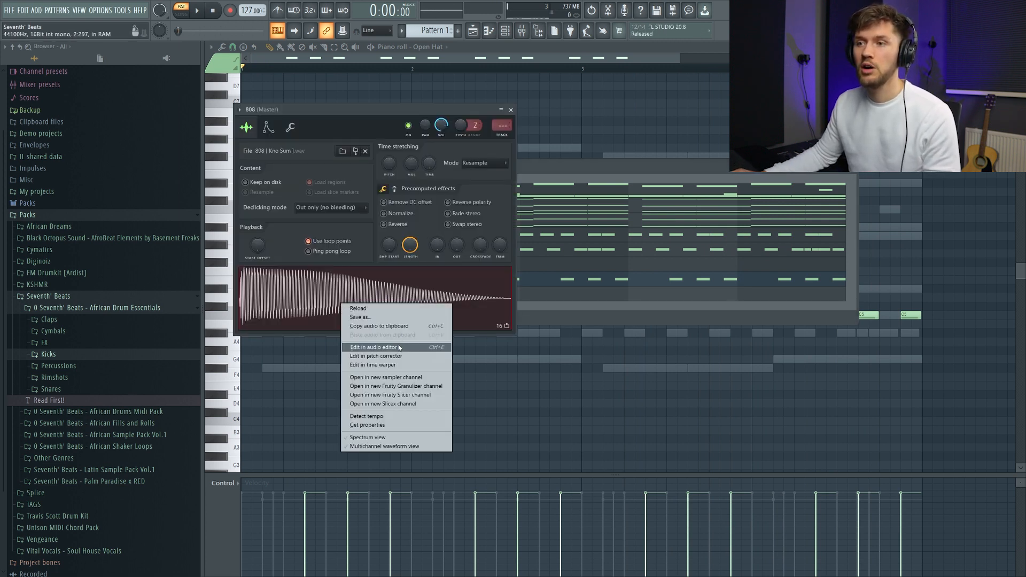
left_click(399, 347)
left_click(306, 152)
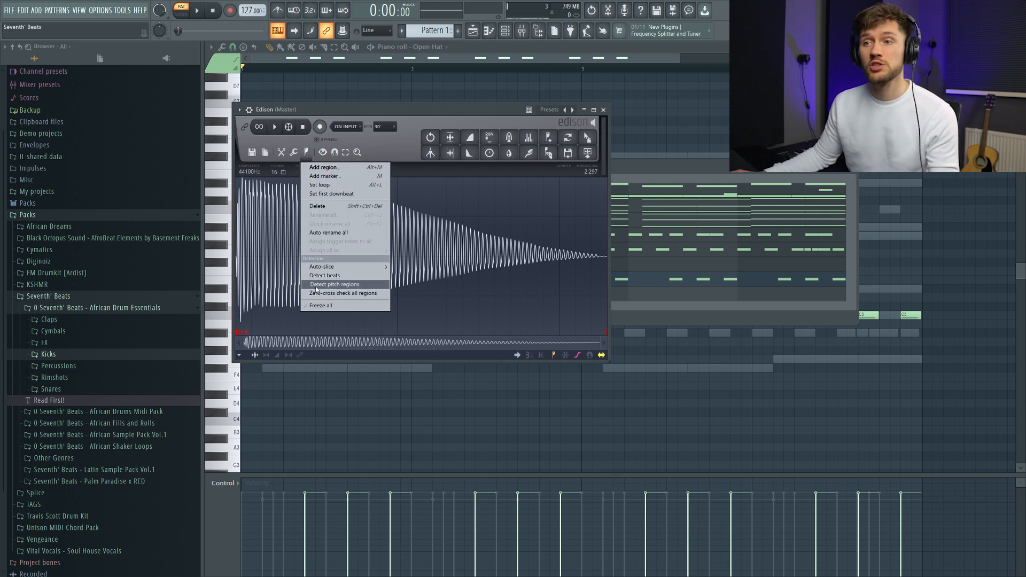
left_click(318, 286)
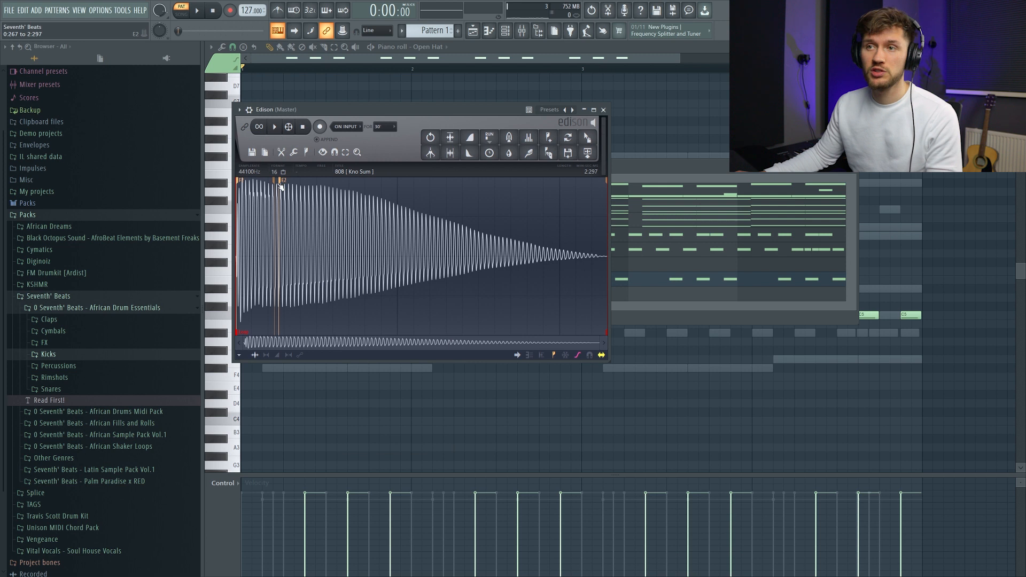
Step: Open the 808 channel's root note settings to tune the channel to the sample's detected pitch
left_click(653, 174)
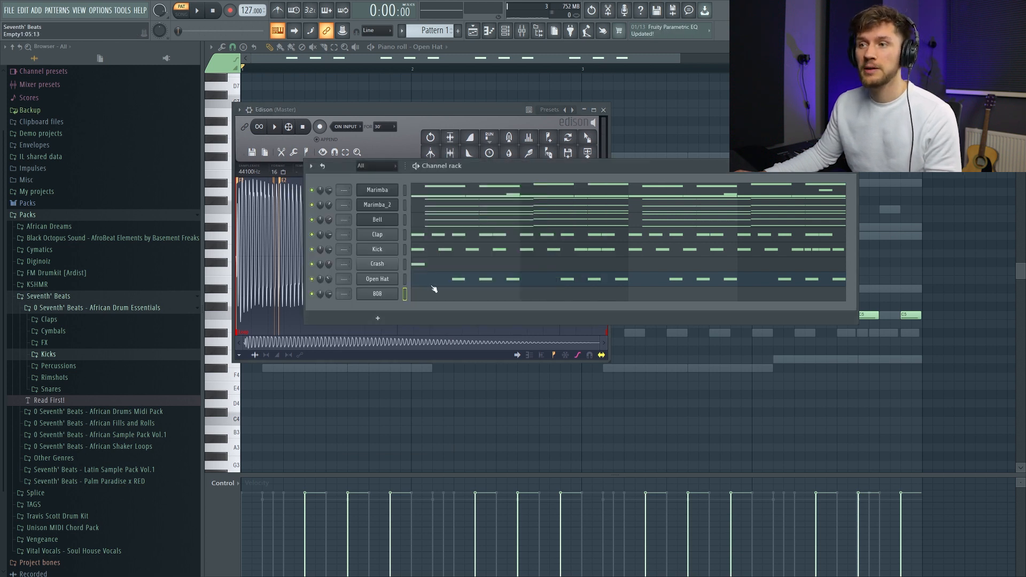
left_click(422, 280)
left_click(269, 127)
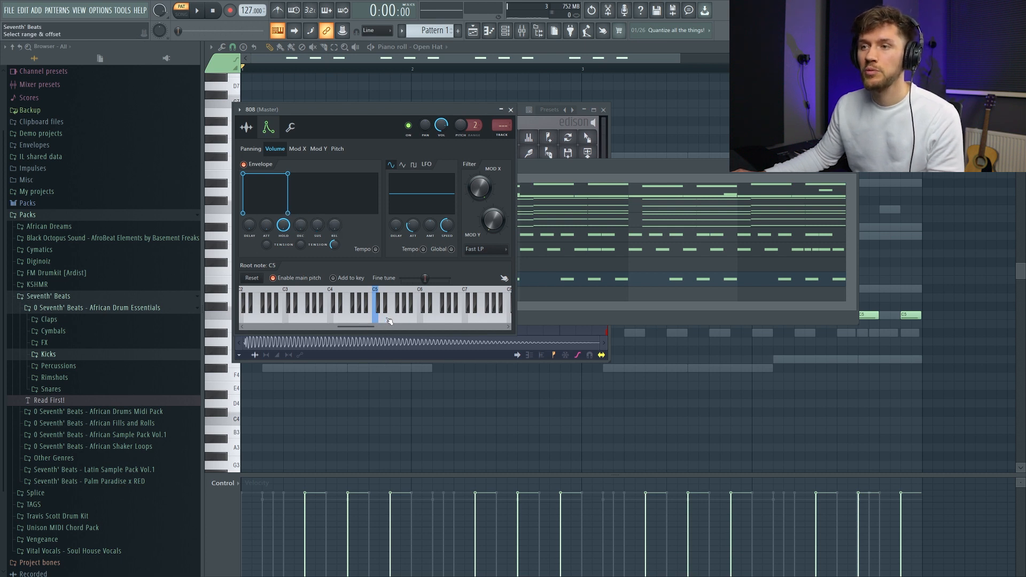
key("Escape")
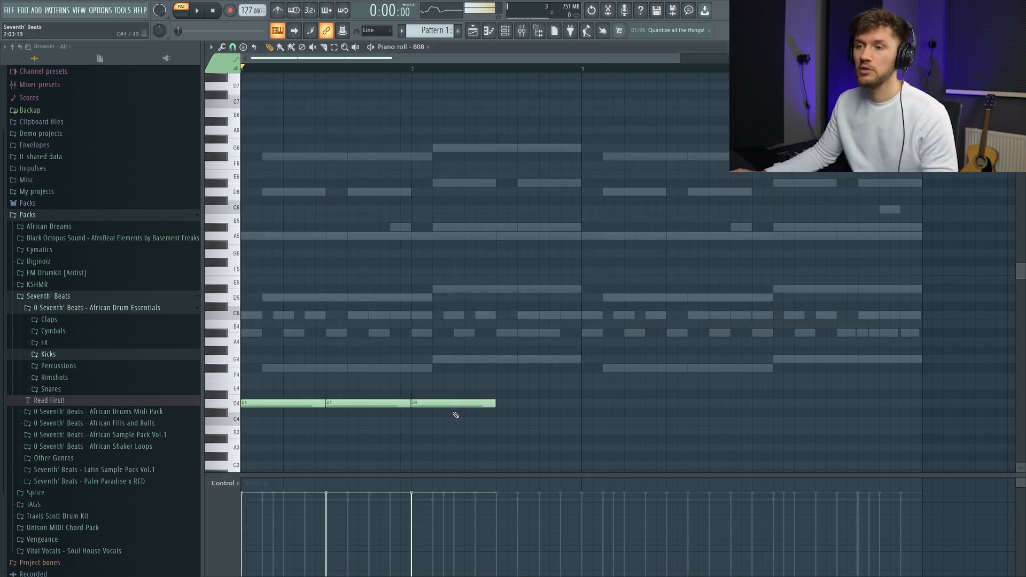
Step: Build a two-bar 808 line with two D4 notes per bar, ending bar 1 on A#4 and bar 2 on G4
left_click(498, 403)
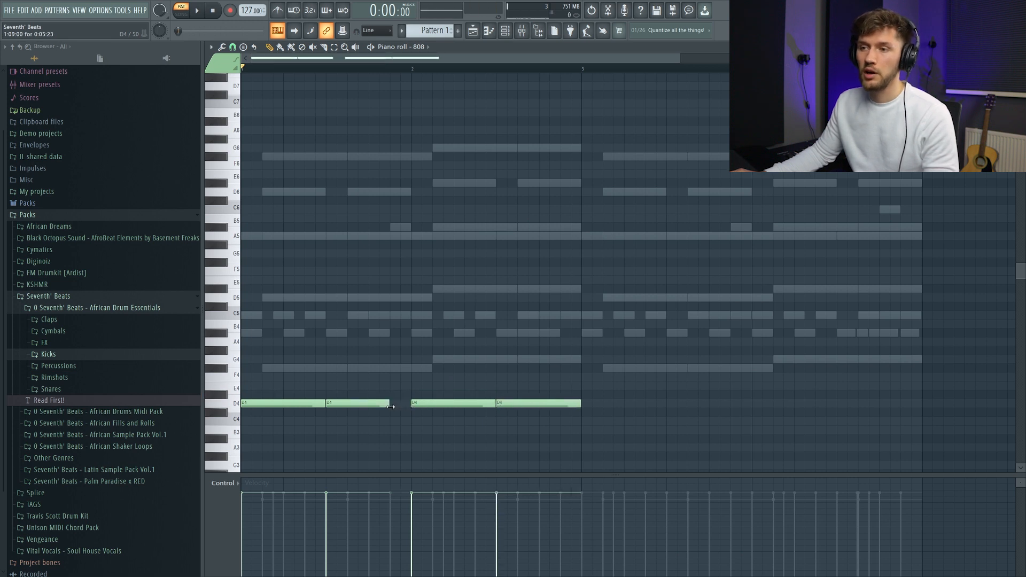
left_click(391, 368)
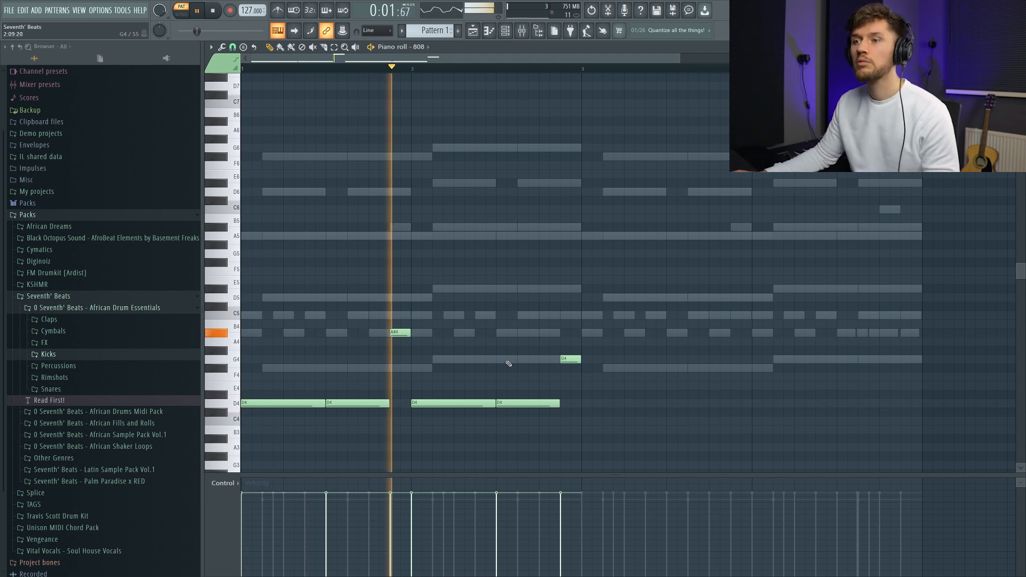
Step: Duplicate the 808 line into bars 3 and 4, shorten its last D4, and add a C5 before the final G4
key("ctrl+a")
left_click_drag(276, 407, 866, 291)
key("space")
left_click(866, 294)
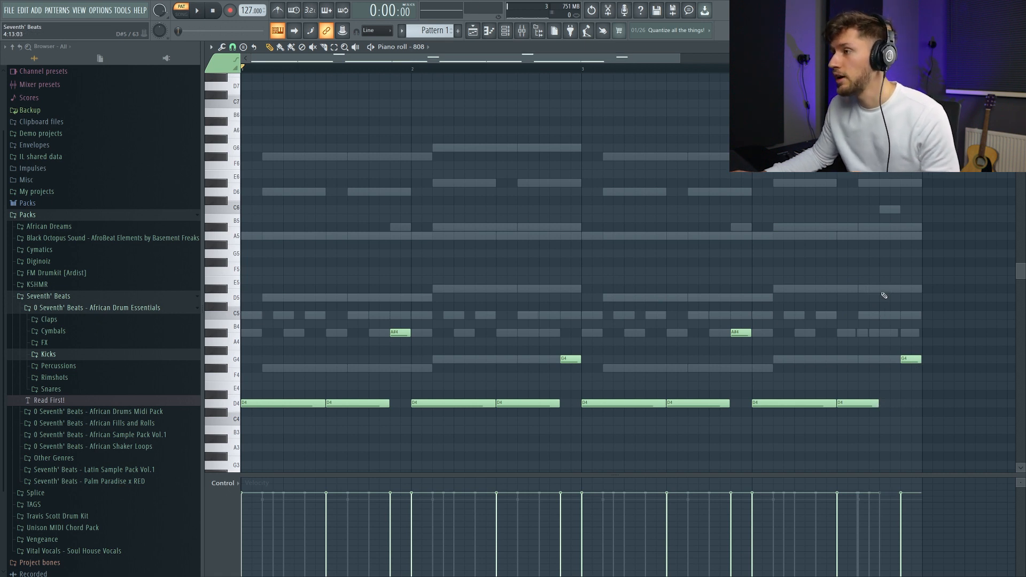
key("space")
left_click_drag(918, 295, 891, 321)
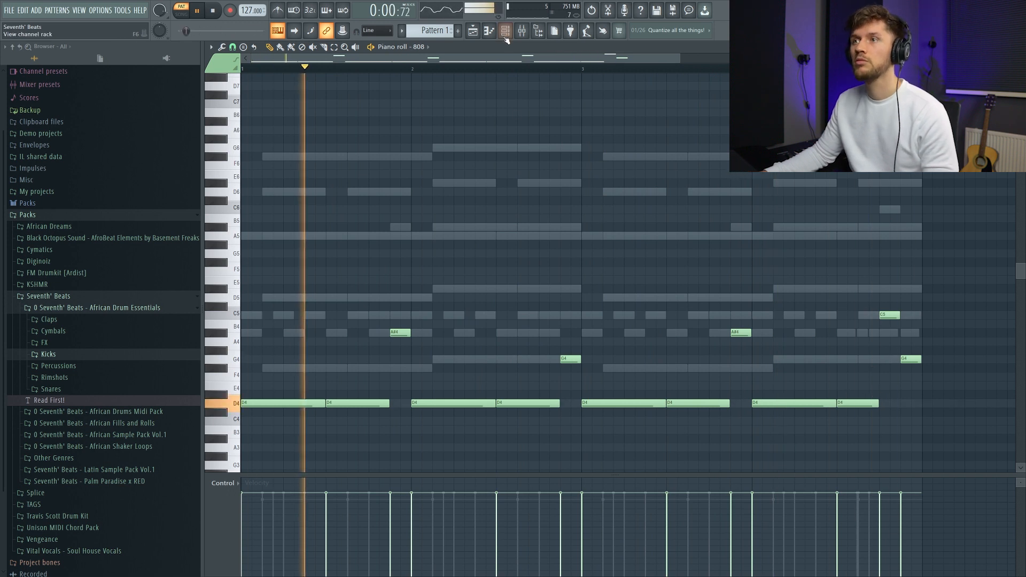
key("F6")
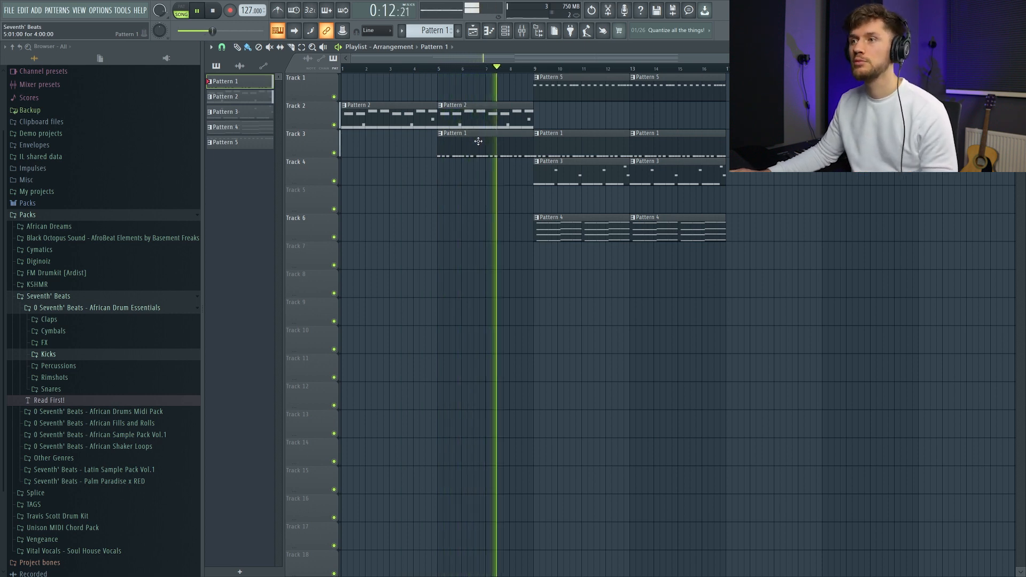
Step: Add Pattern 2 clips on Track 2 across bars 9 to 16 and select all clips within those bars
left_click(497, 119)
left_click_drag(537, 117, 757, 134)
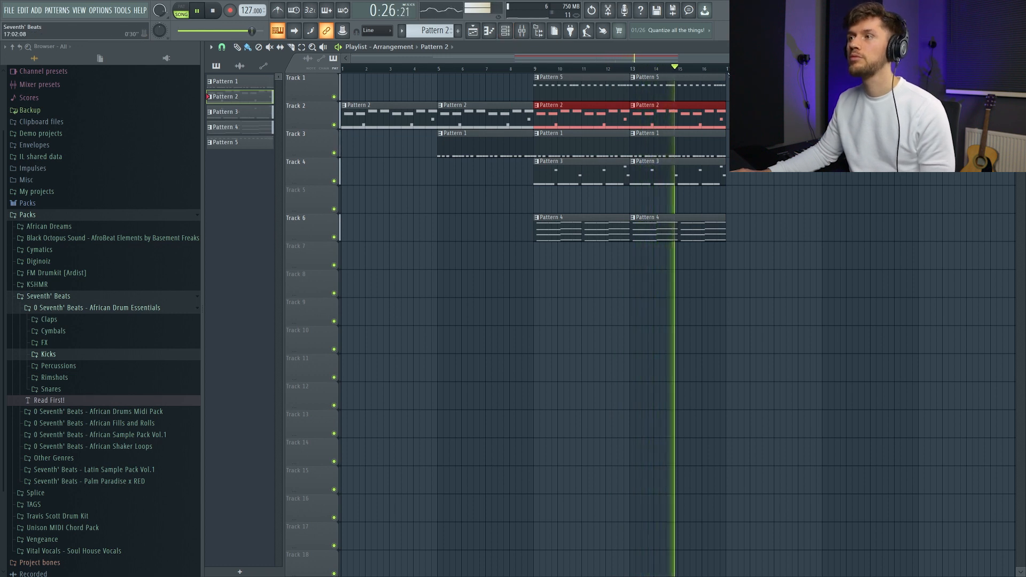
left_click_drag(725, 68, 536, 69)
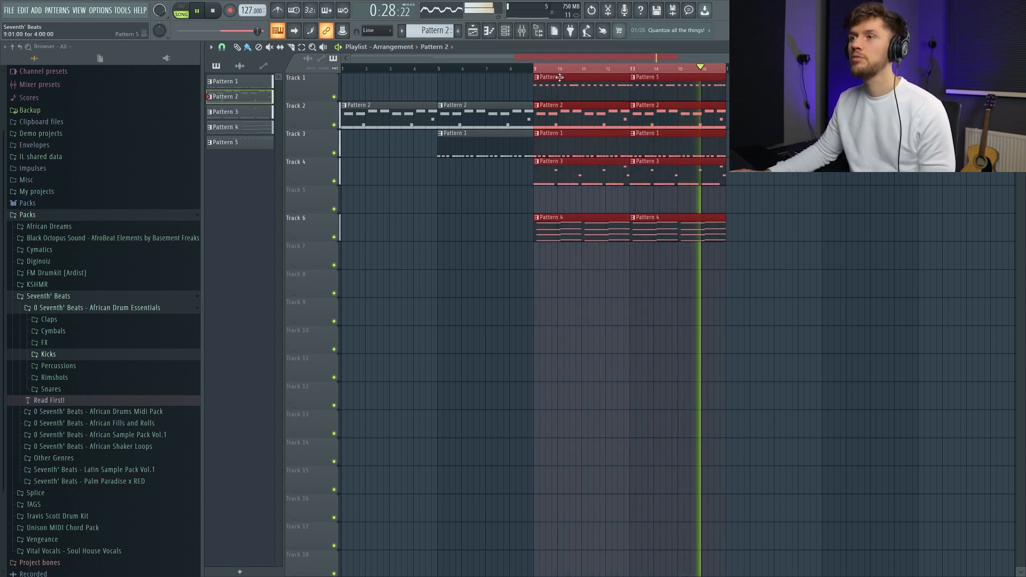